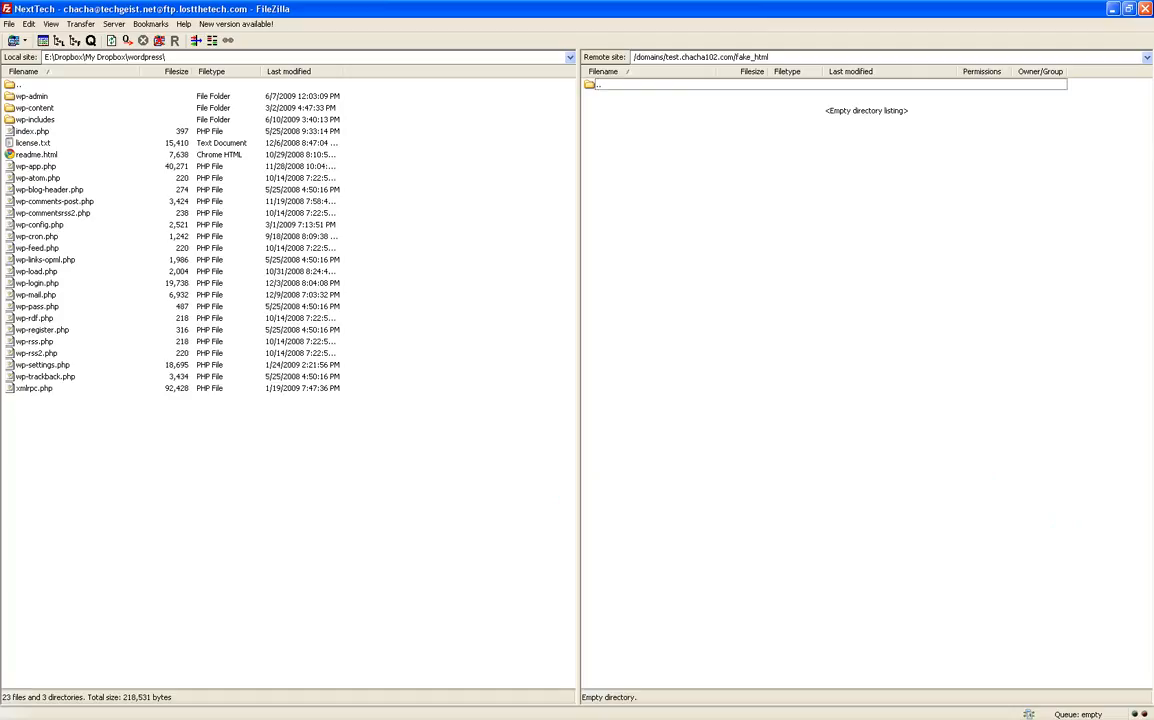
Step: Switch from FileZilla to the Chrome browser window
key(alt+Tab)
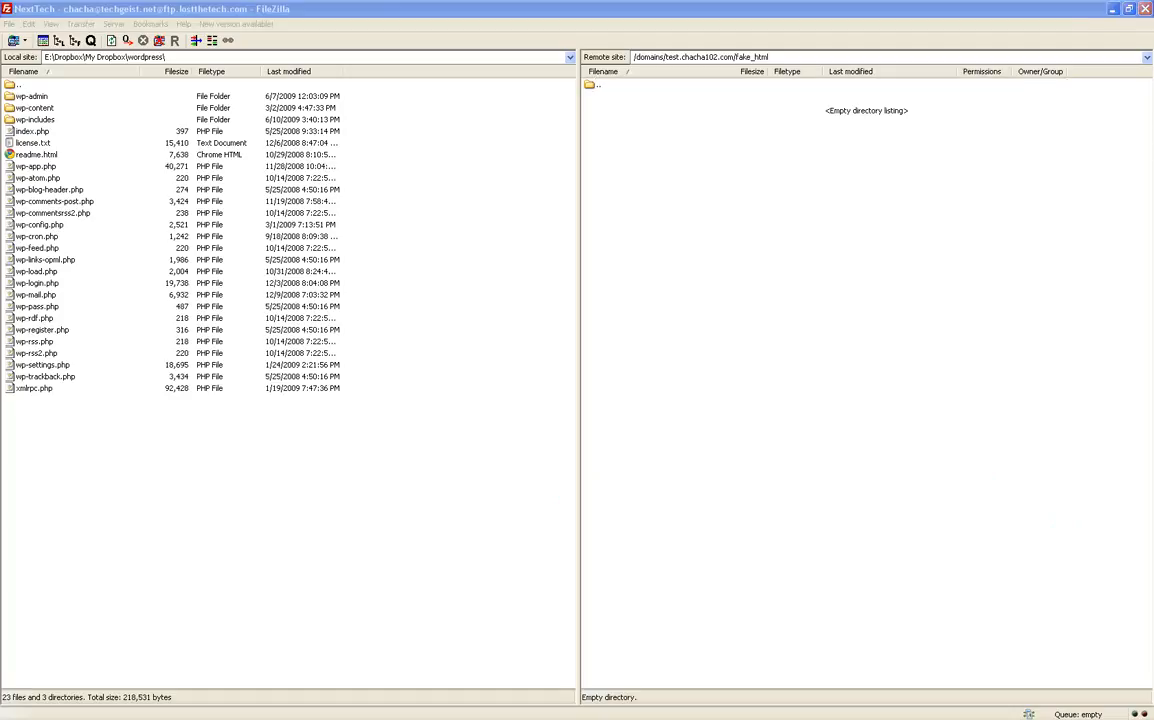
Step: View the wordpress.org home page in Chrome, then return to FileZilla's local file list
click(220, 7)
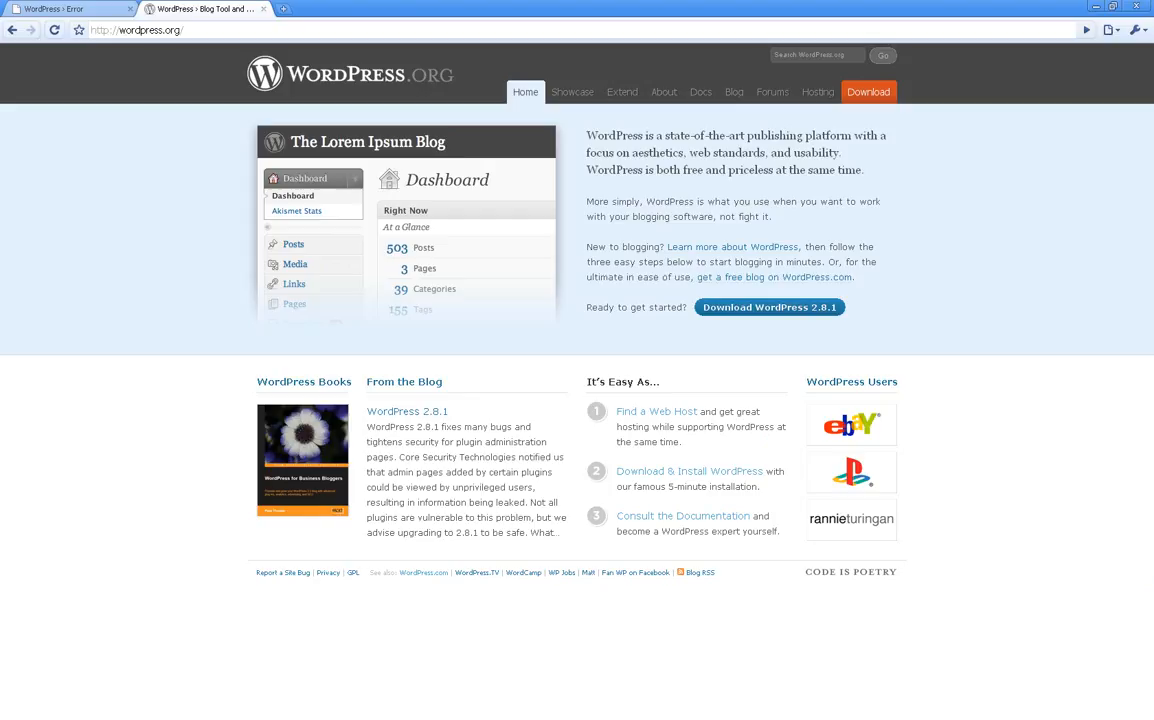
key(alt+Tab)
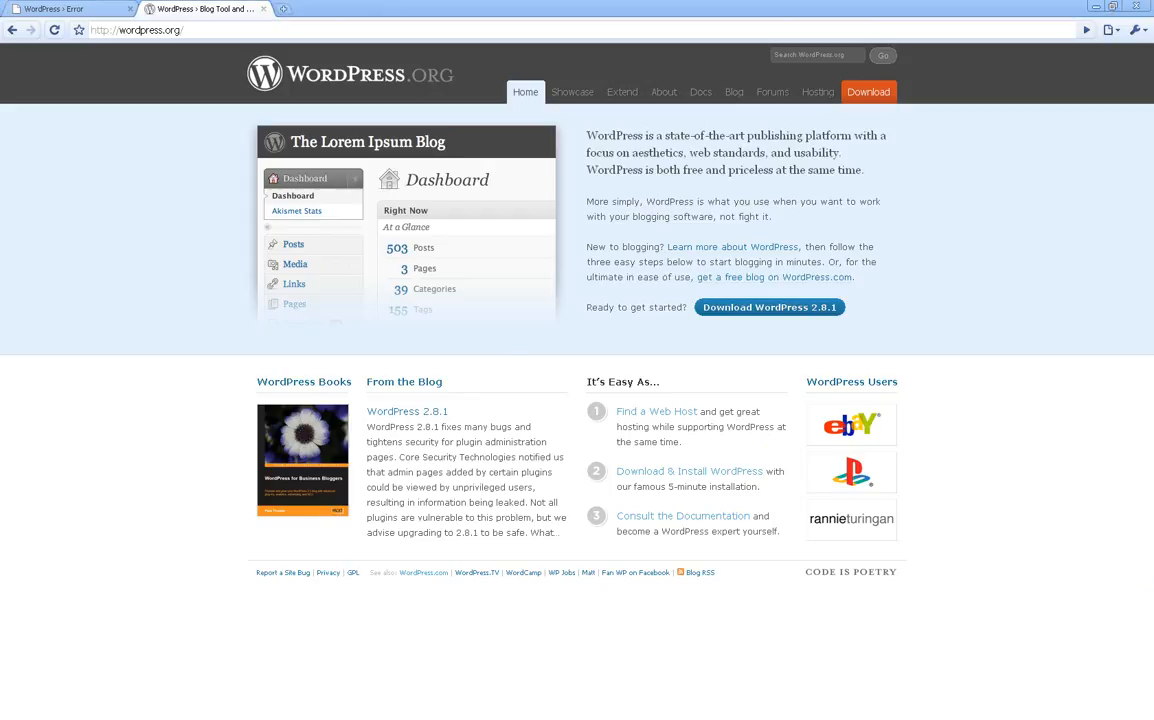
click(433, 537)
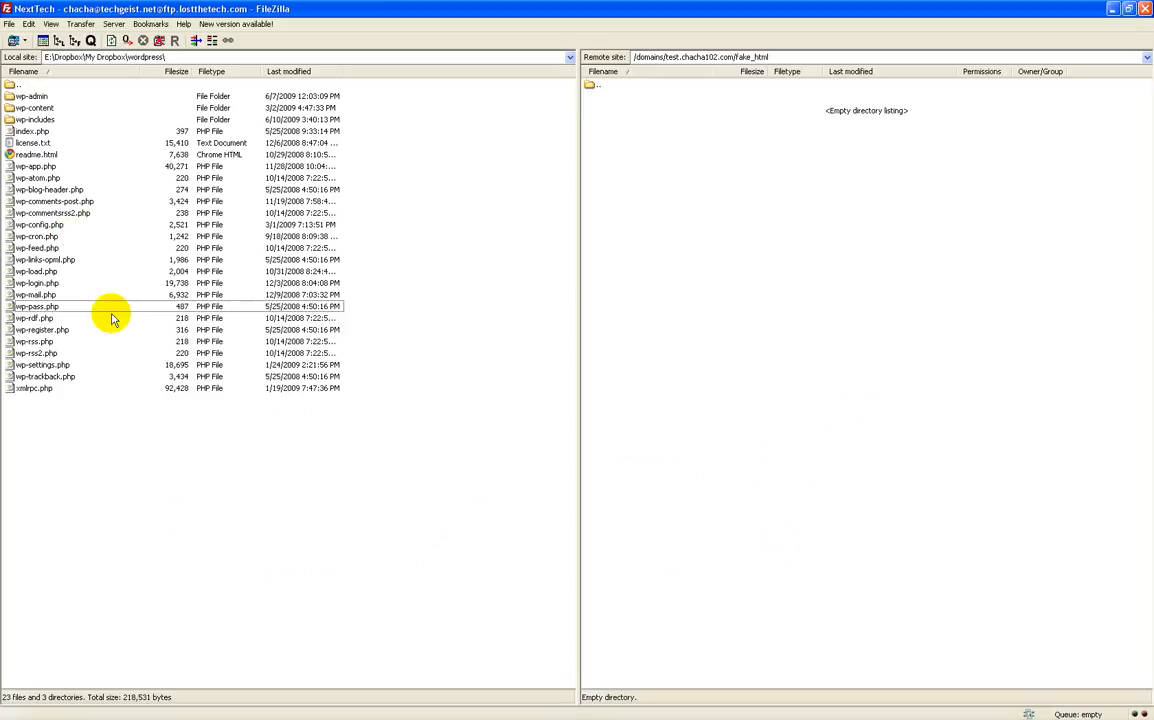
click(45, 389)
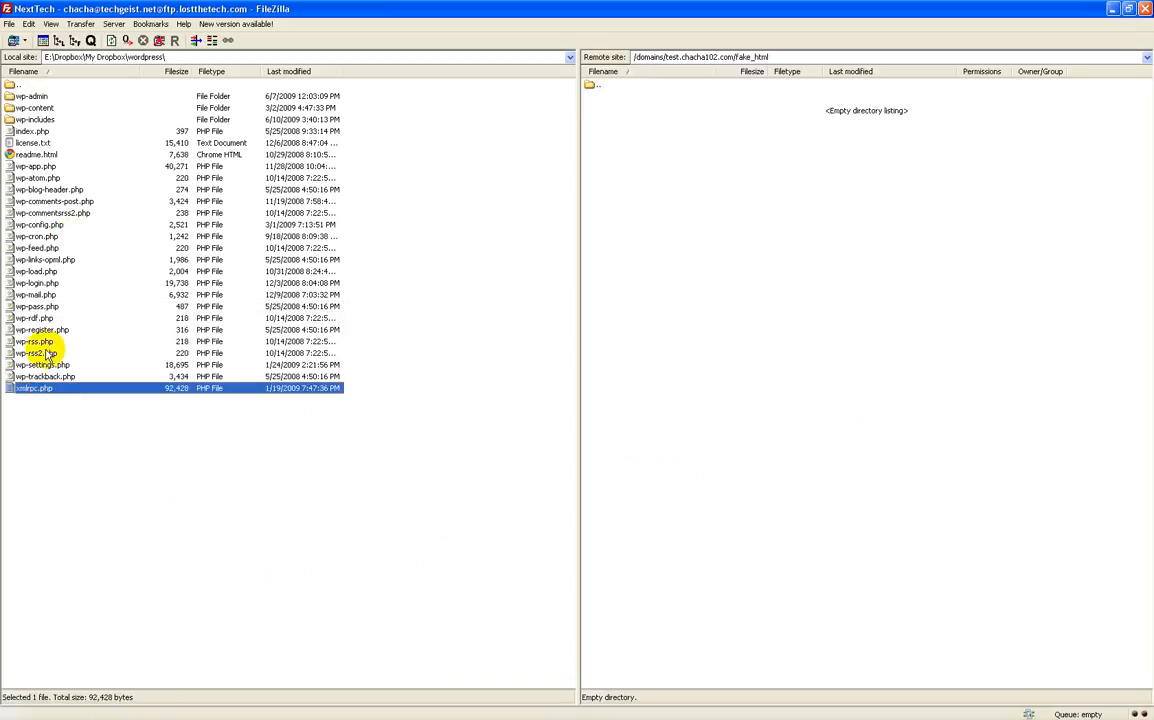
click(33, 97)
click(38, 108)
click(40, 119)
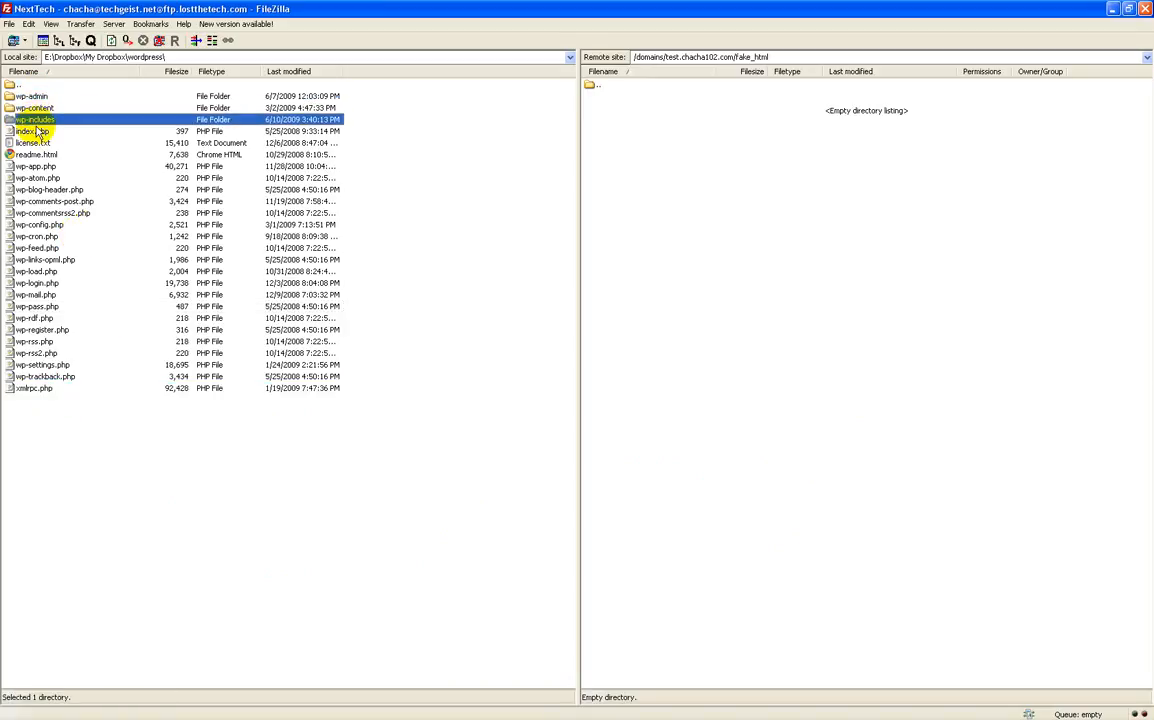
click(38, 131)
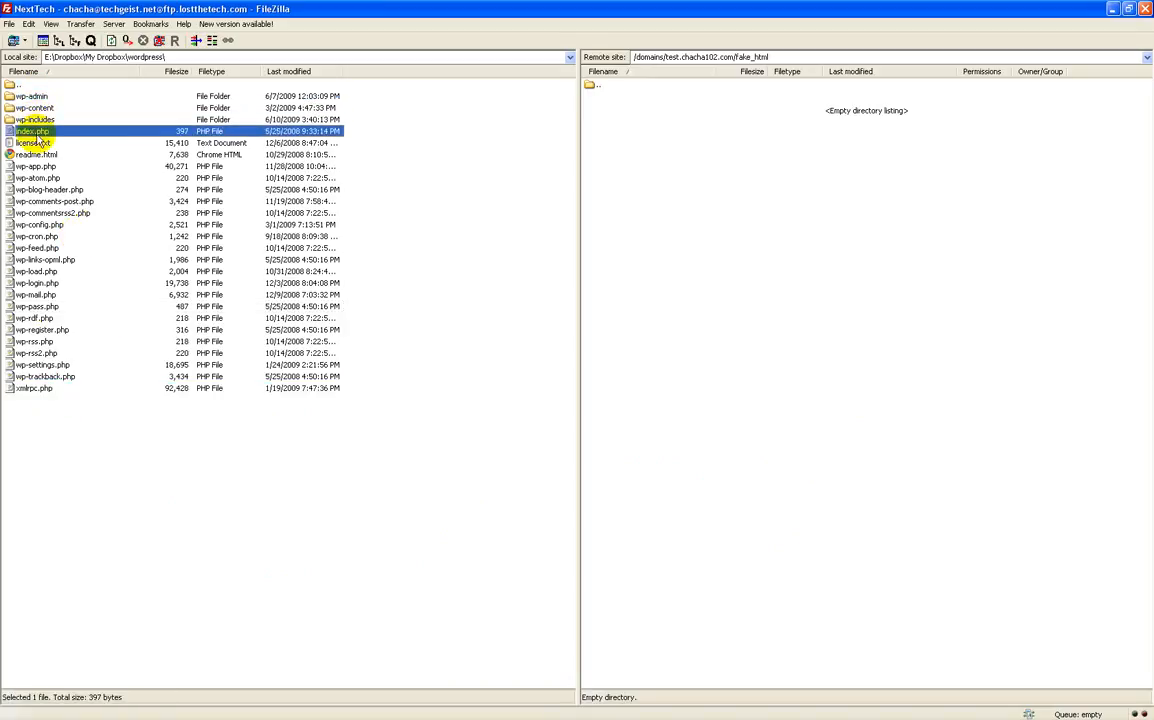
shift+click(45, 388)
click(52, 452)
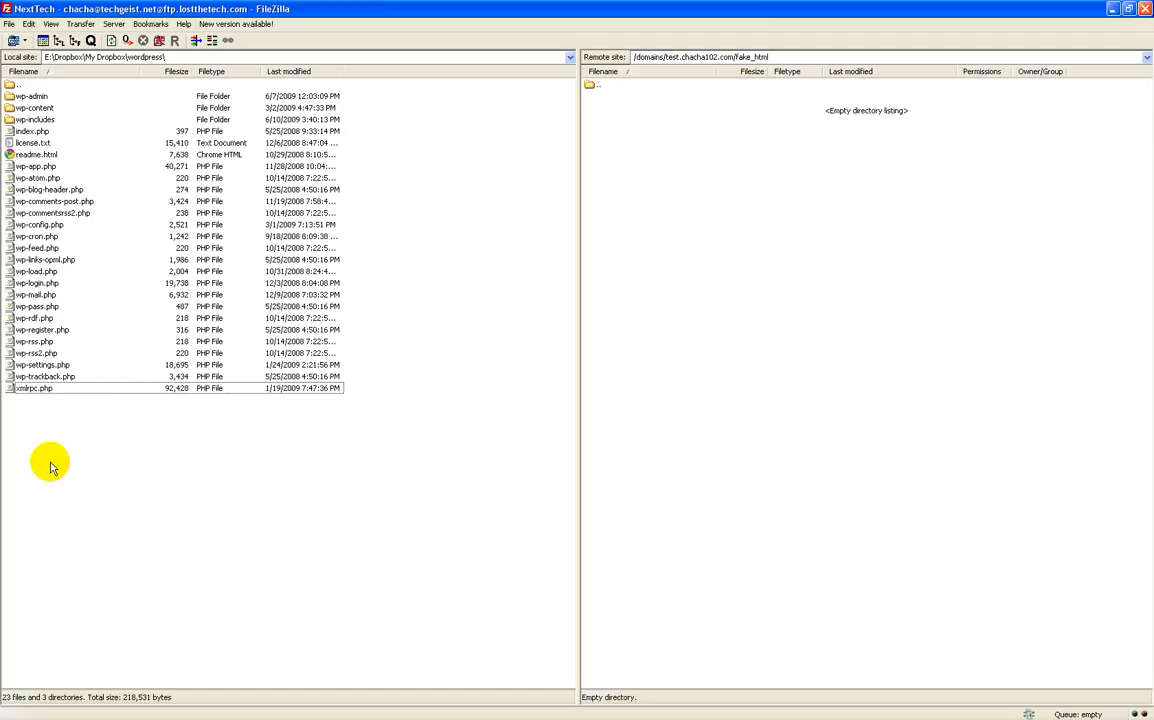
click(38, 95)
shift+click(57, 388)
click(61, 451)
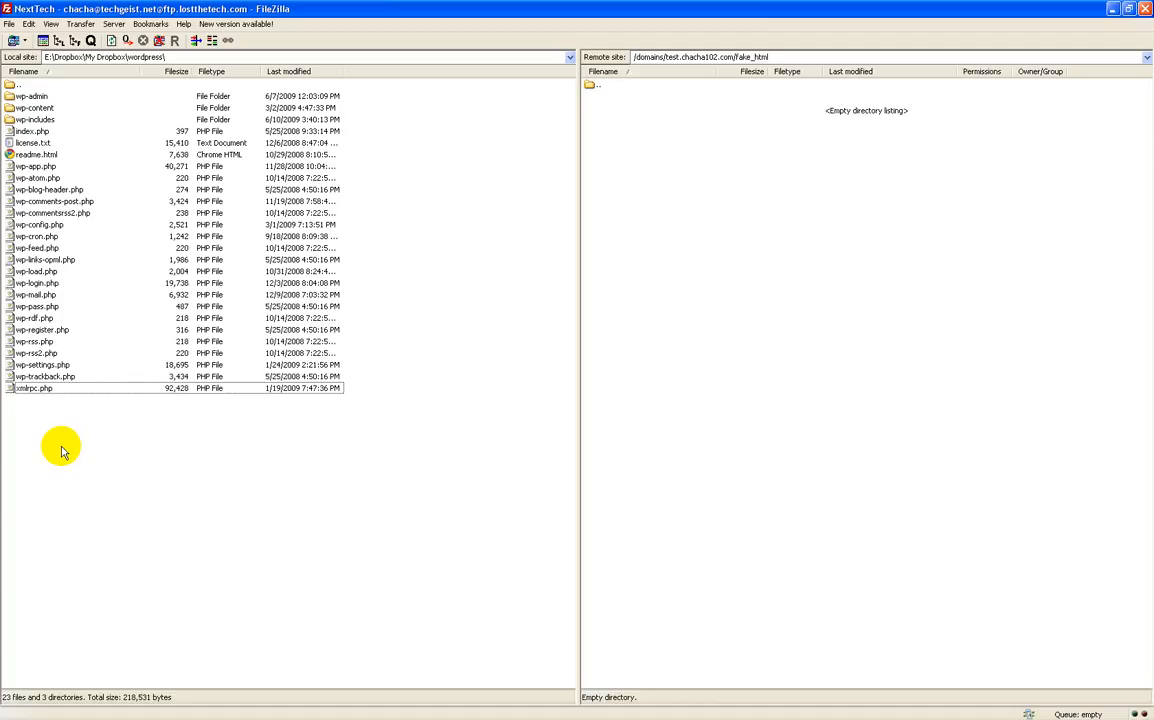
Step: Reconnect to the saved server from the Site Manager dropdown, replacing the current connection
double_click(603, 87)
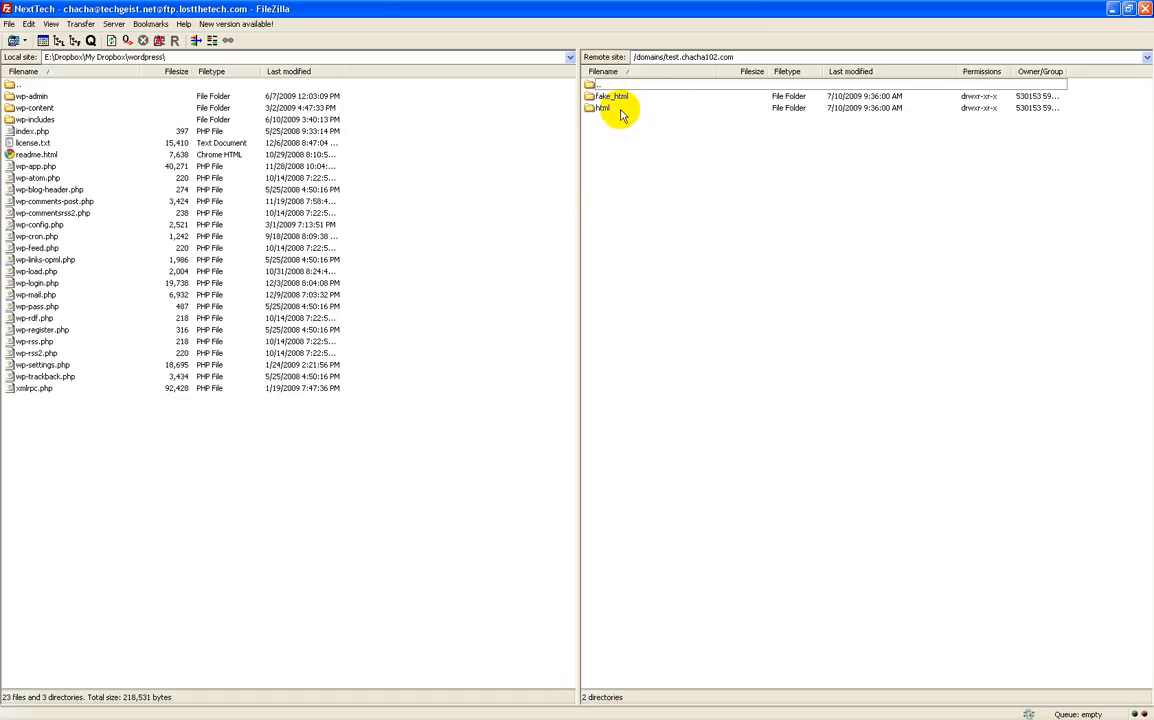
click(619, 109)
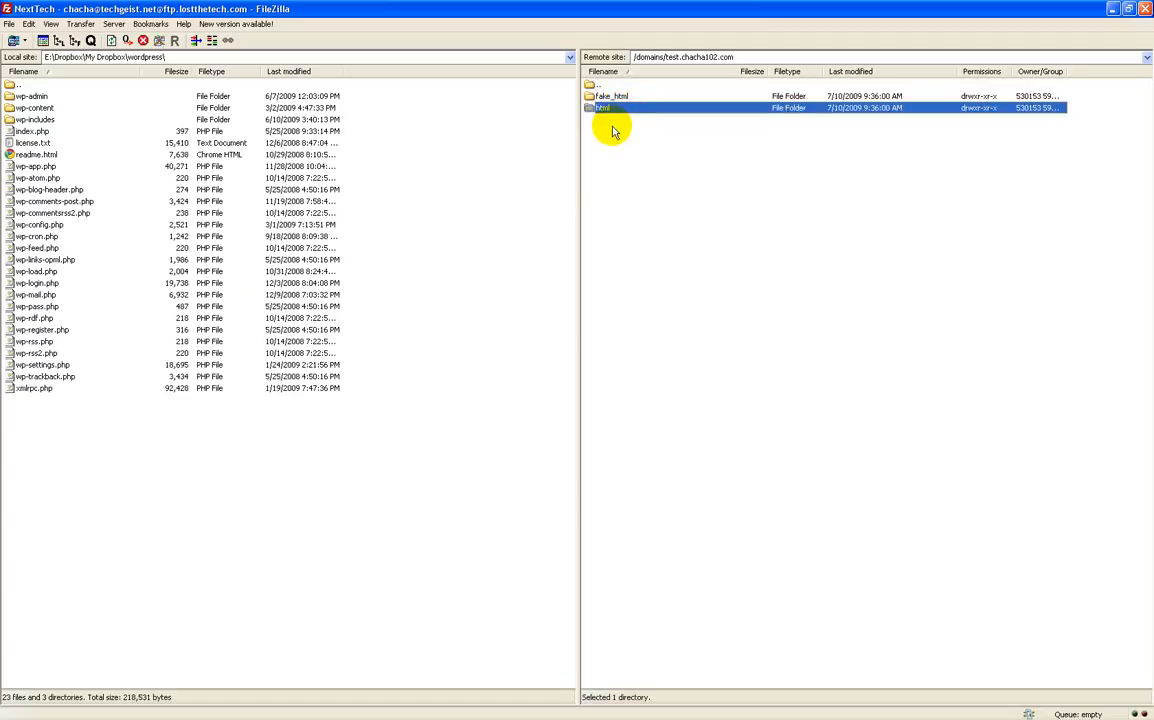
click(613, 129)
click(24, 43)
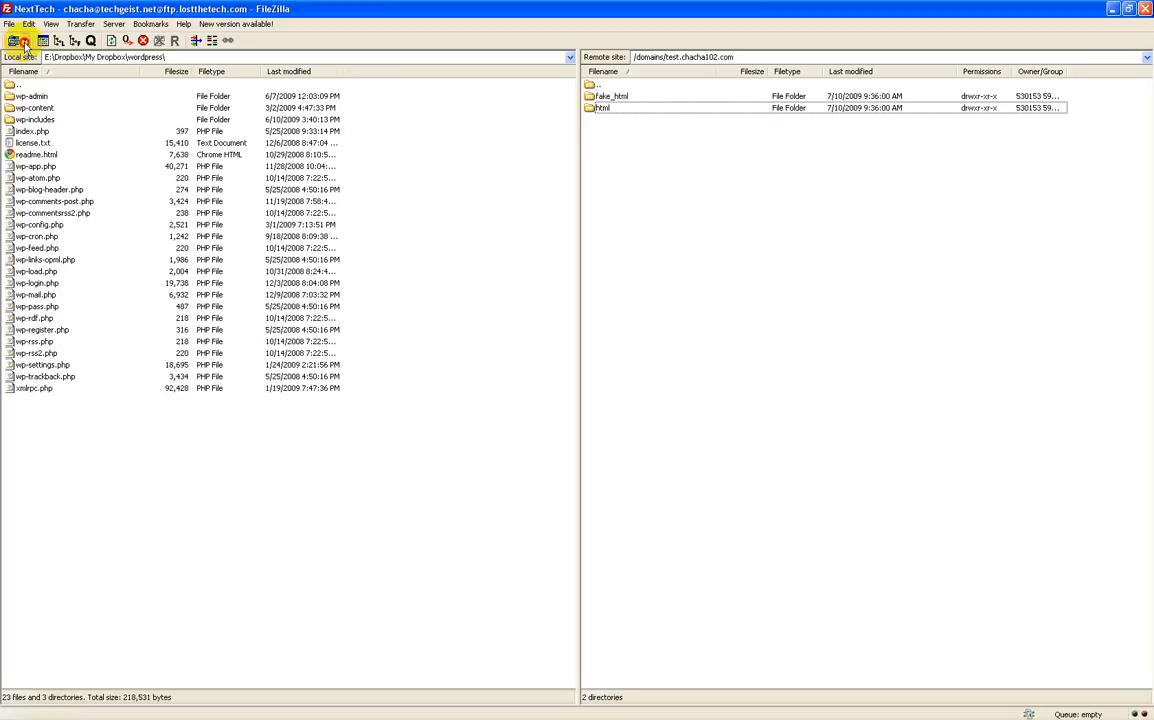
click(28, 55)
key(Return)
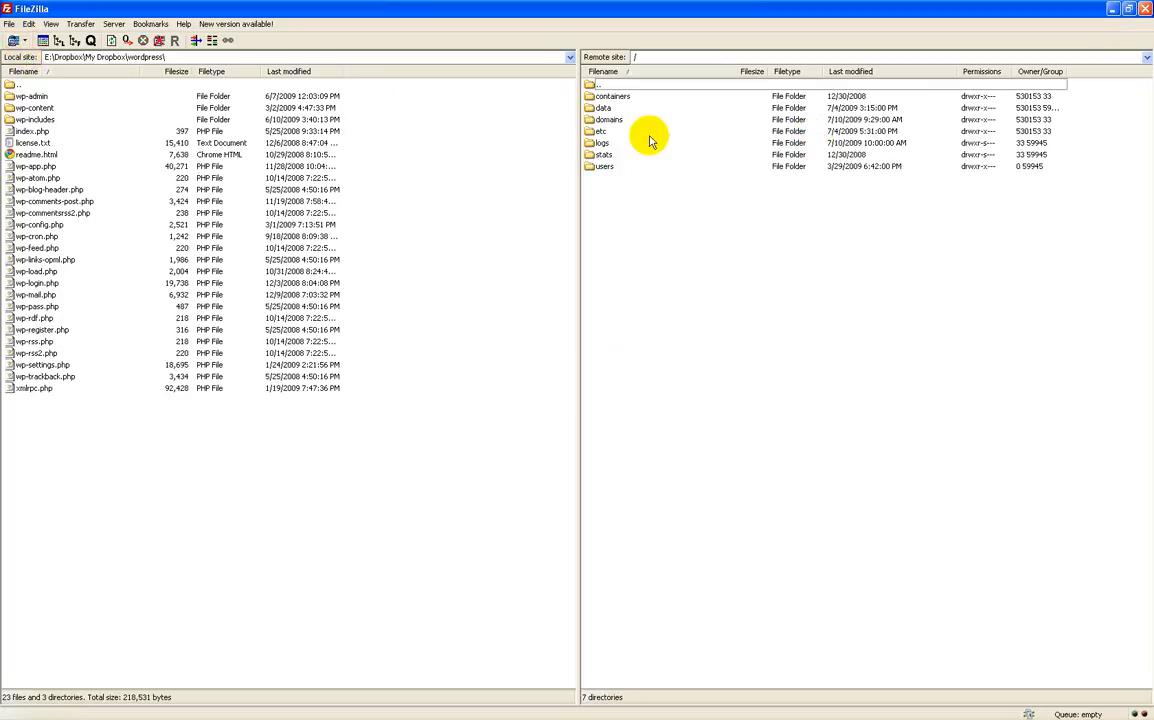
Step: Open domains, then test.chacha102.com, then html in the remote pane
double_click(634, 119)
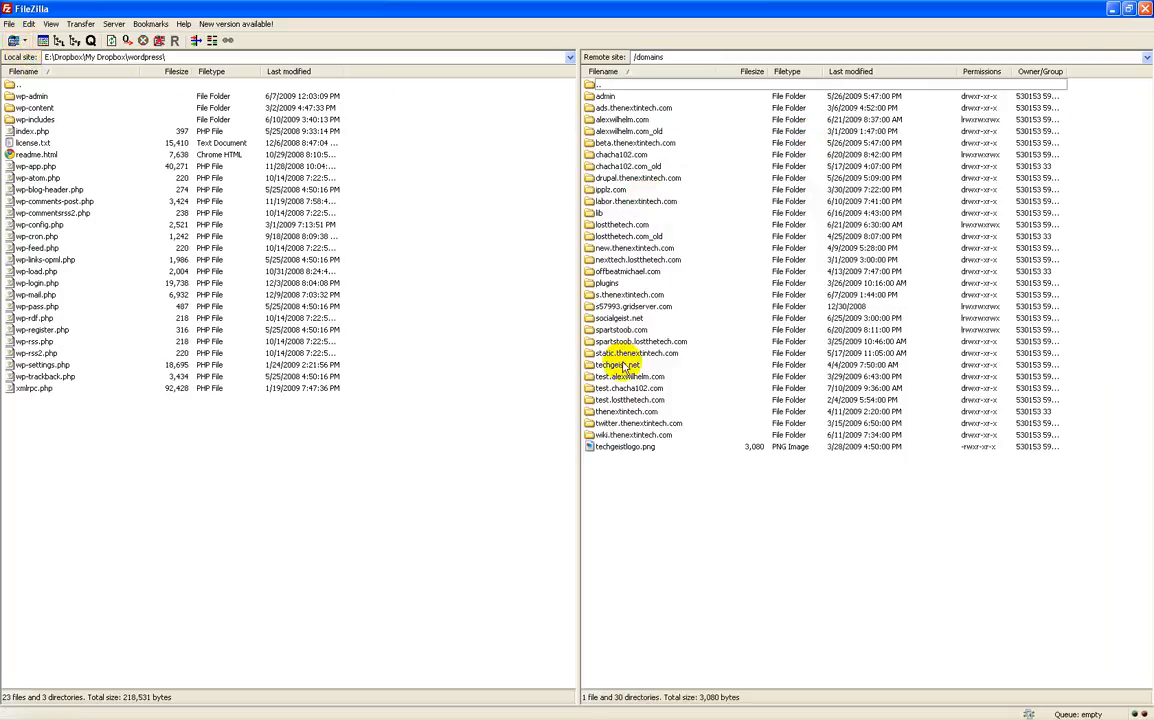
double_click(628, 388)
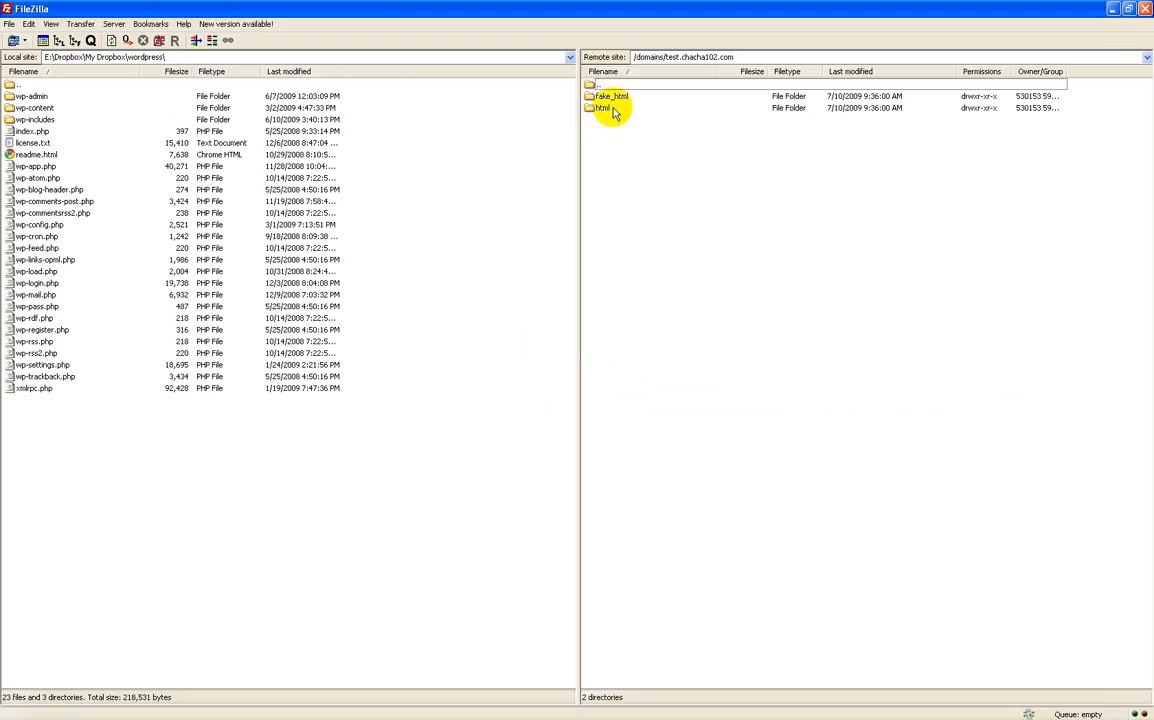
double_click(612, 108)
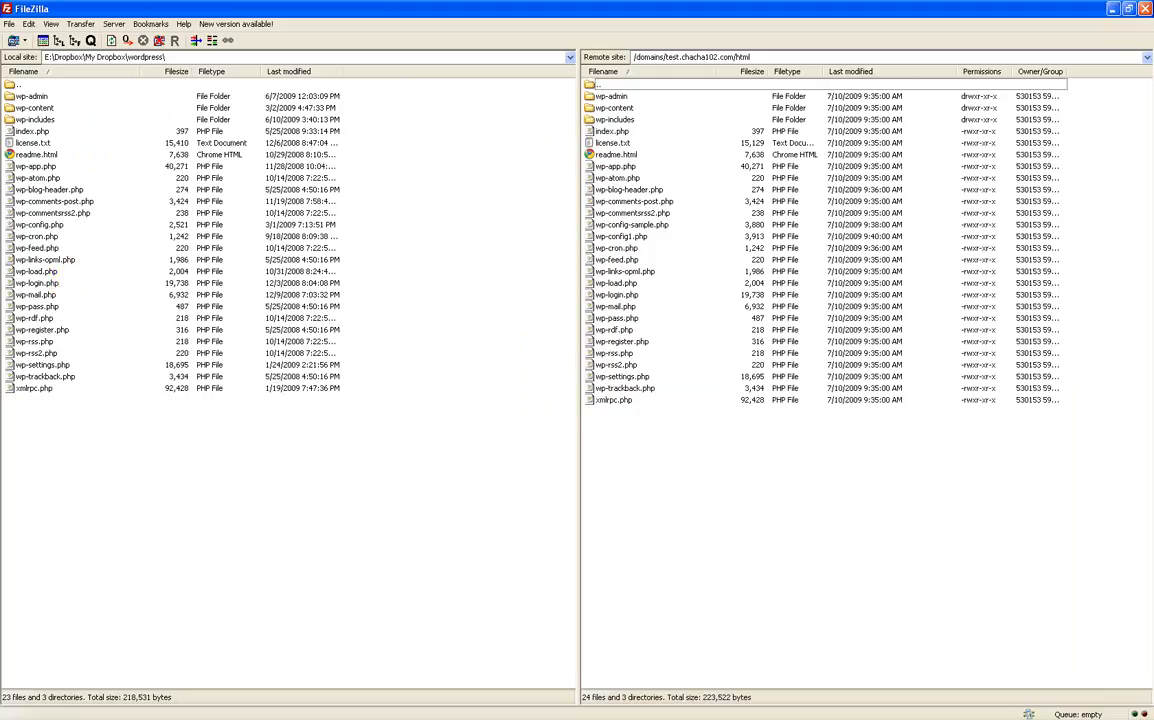
Step: Reload the test site's WordPress error page in Chrome and choose Create a Configuration File
key(alt+Tab)
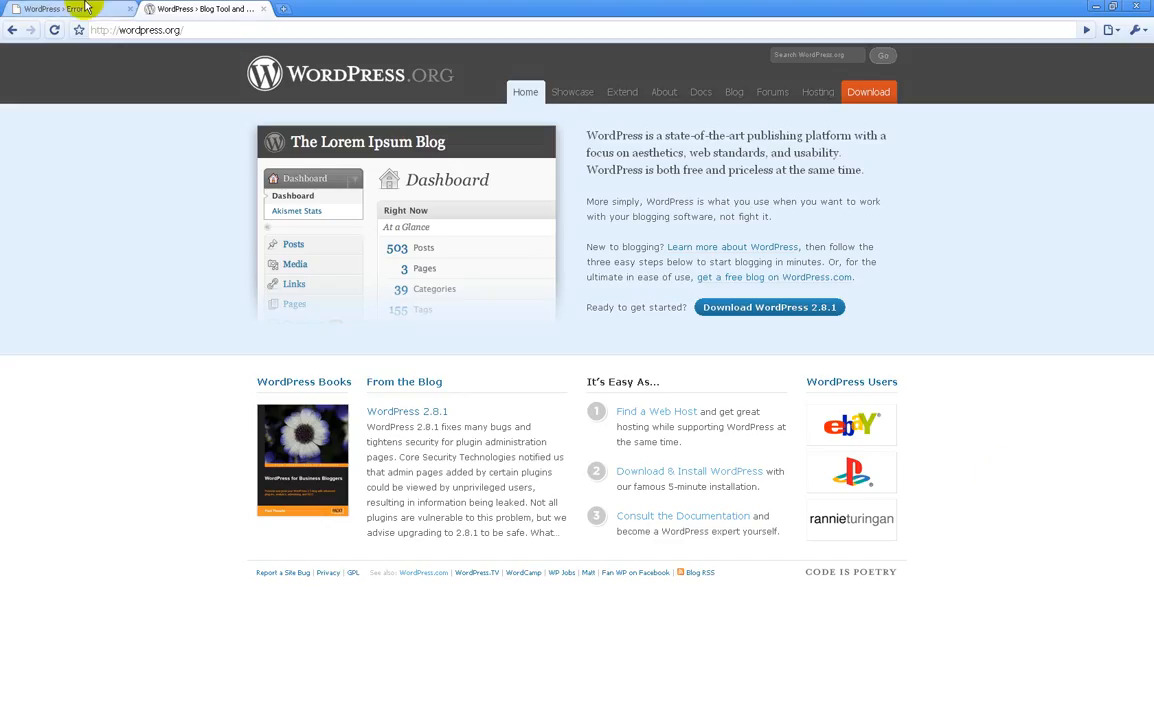
click(85, 7)
key(F5)
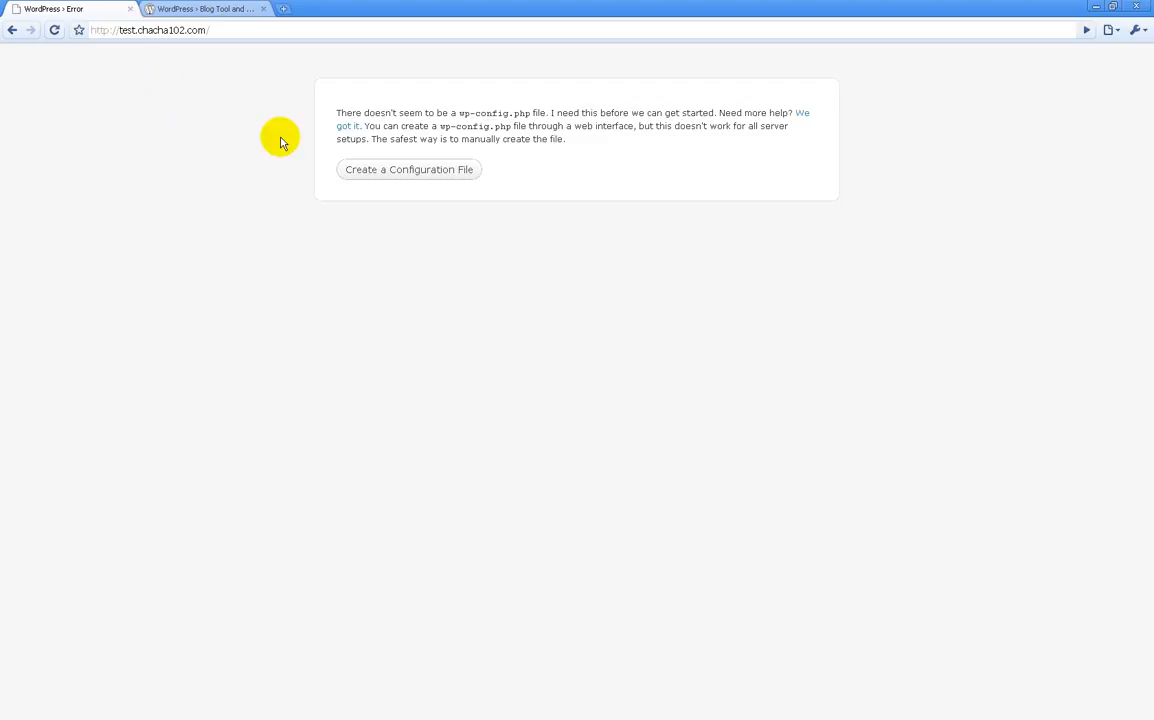
click(383, 168)
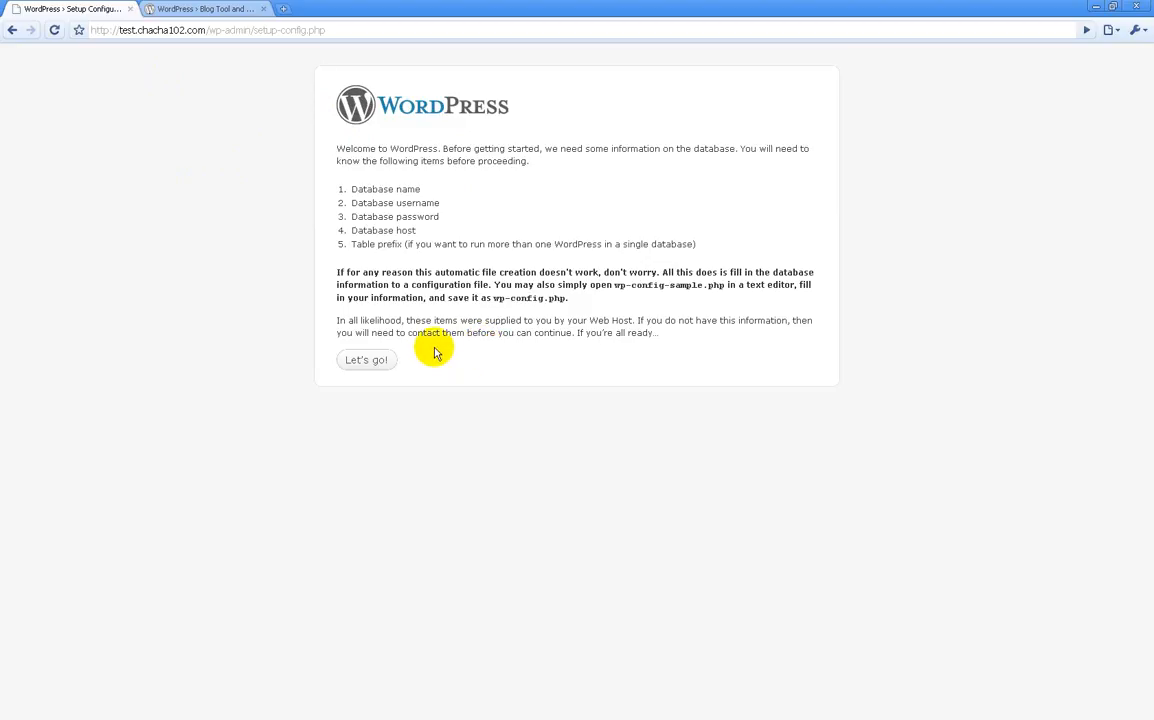
Step: Open the database details form and go over each field, including the wp_ table prefix
click(374, 362)
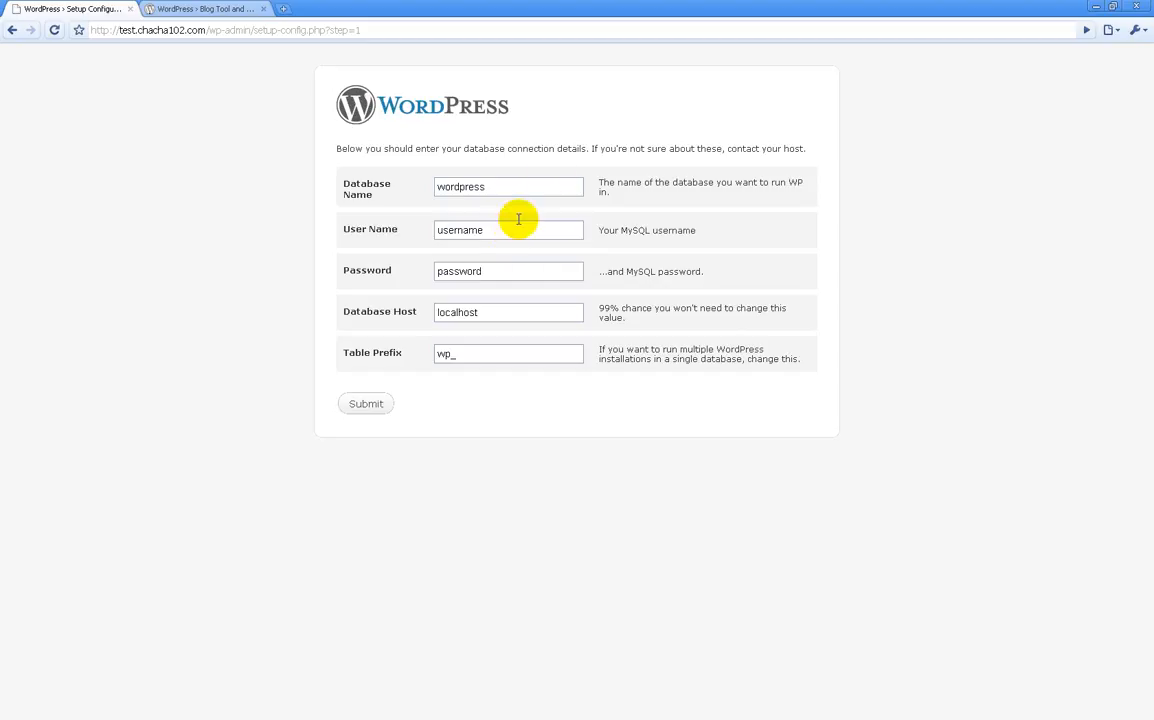
click(543, 184)
click(537, 228)
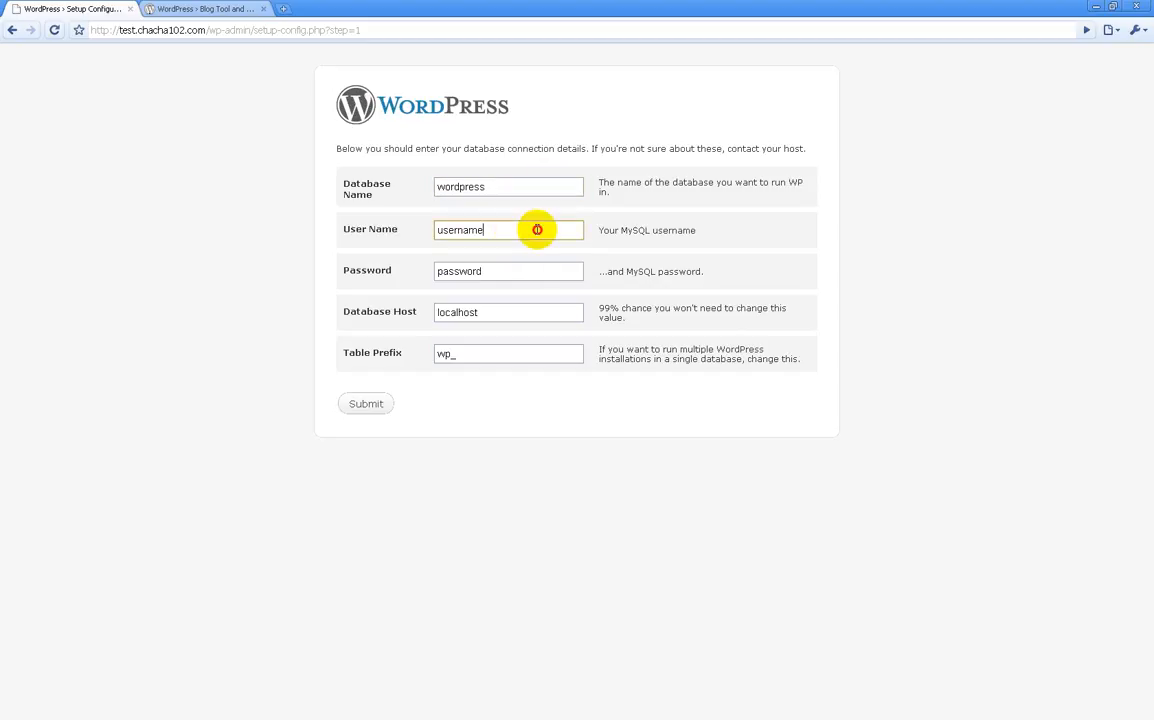
click(531, 276)
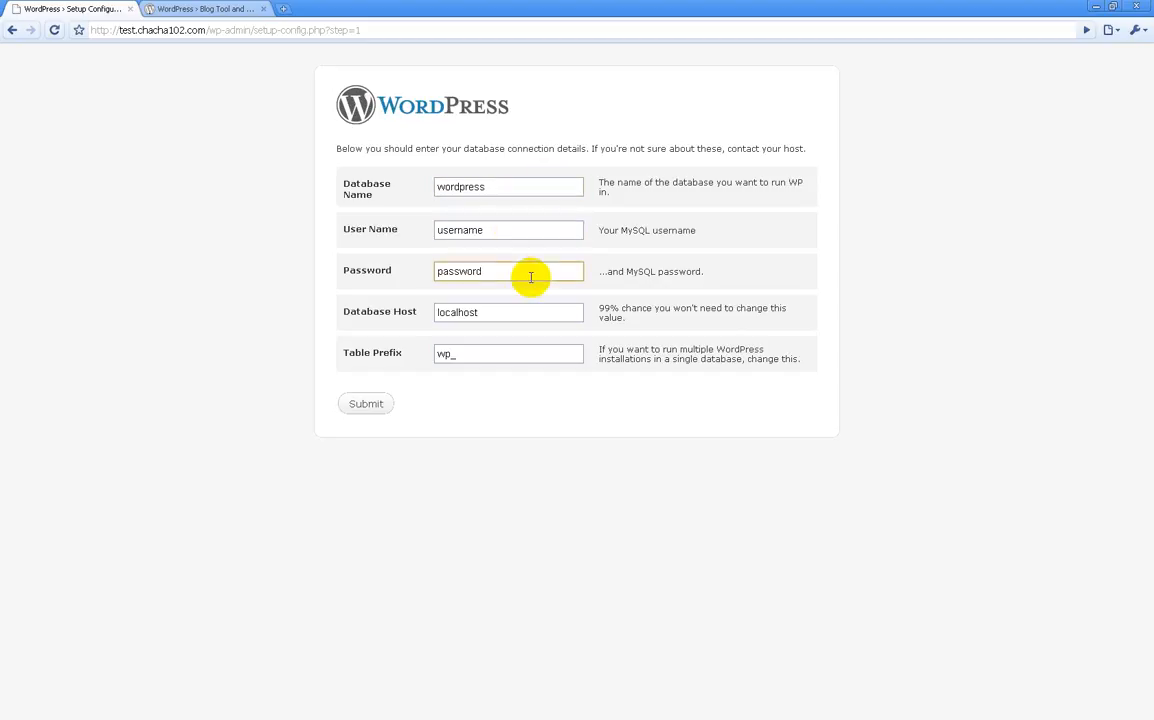
click(524, 316)
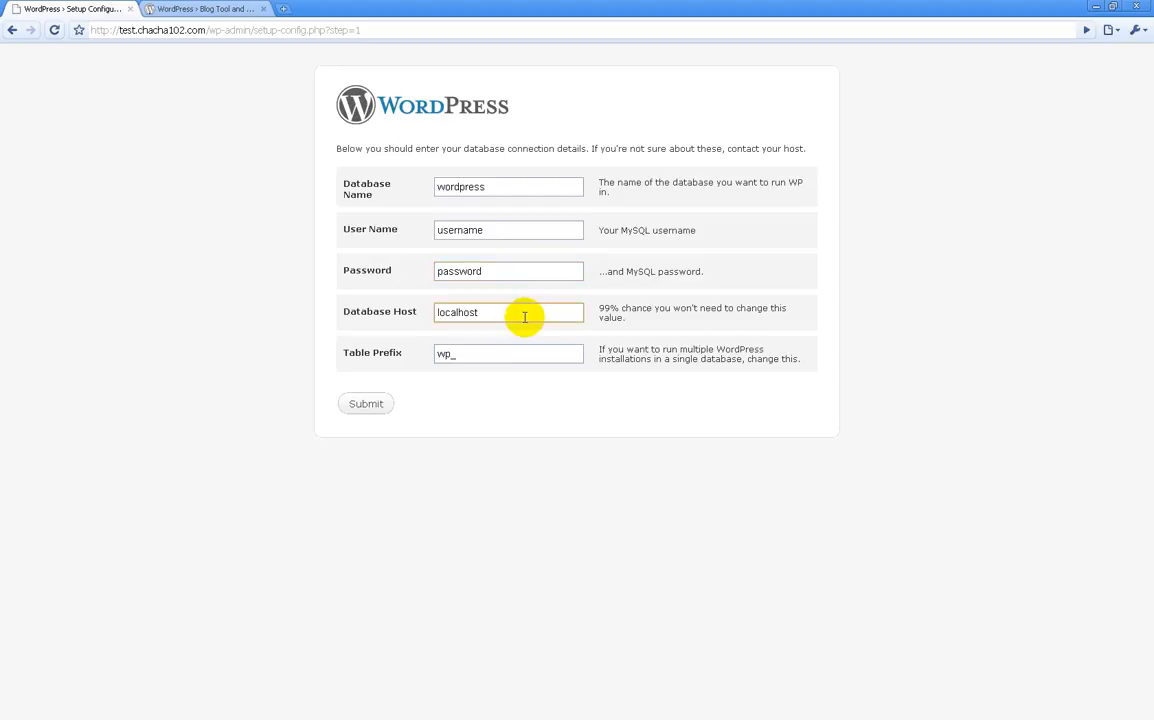
click(505, 356)
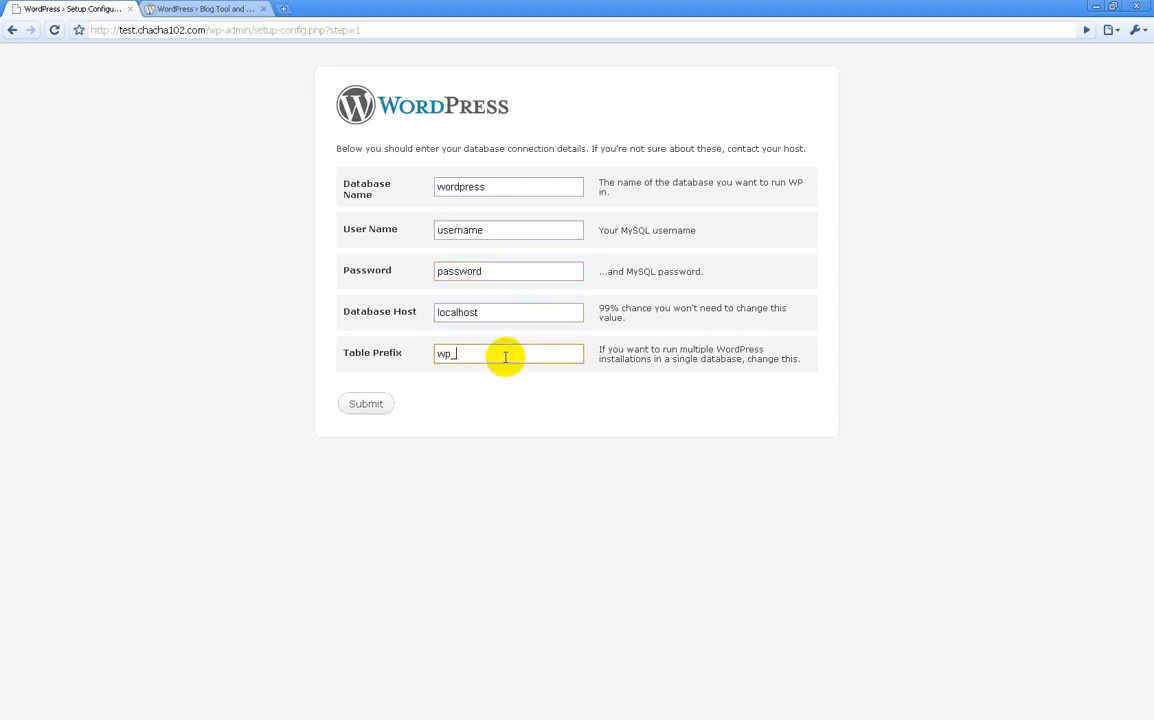
click(471, 356)
drag(471, 356, 425, 358)
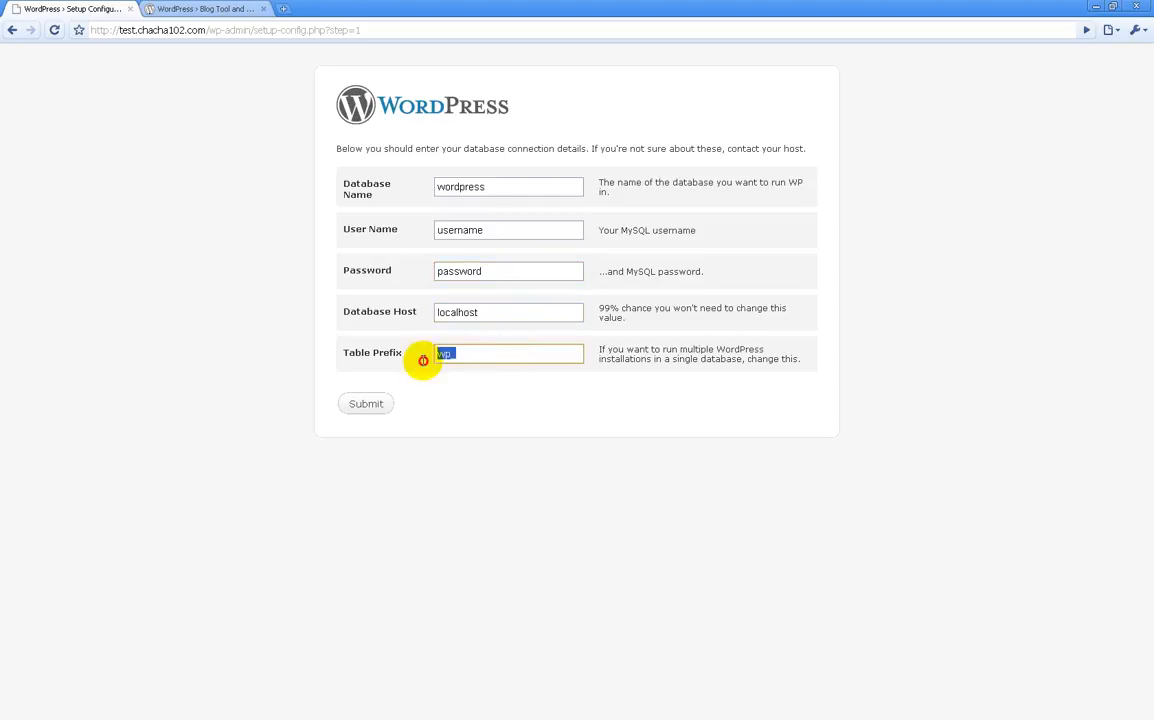
click(484, 389)
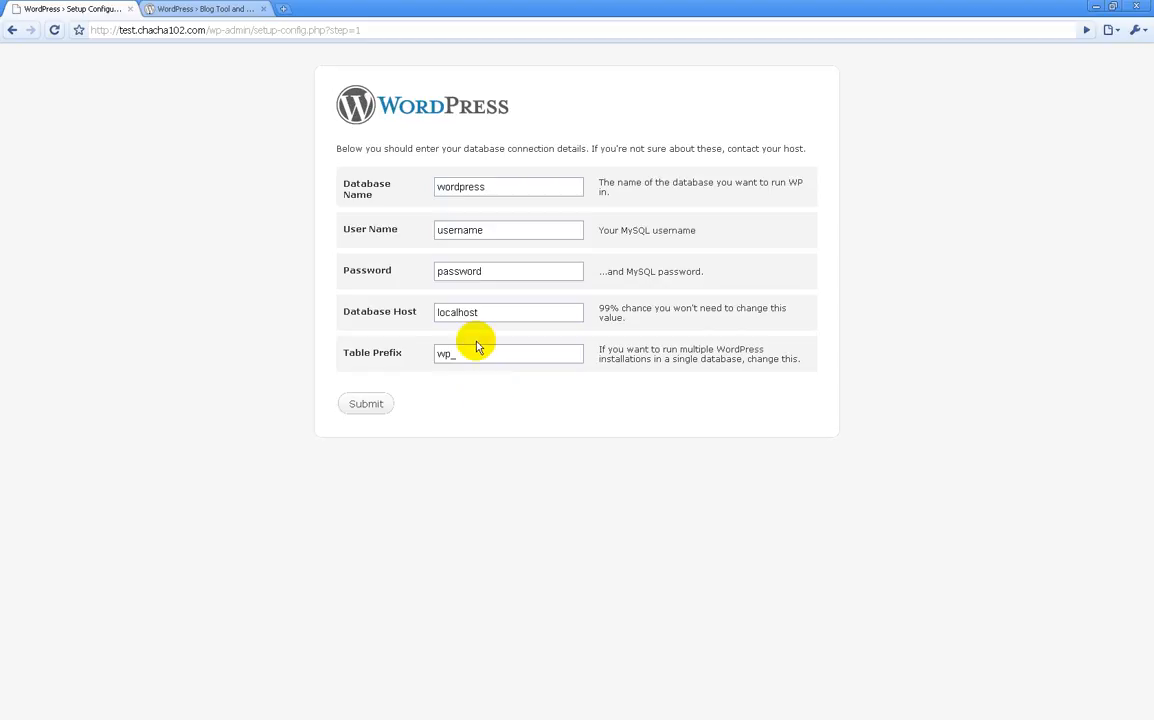
click(513, 312)
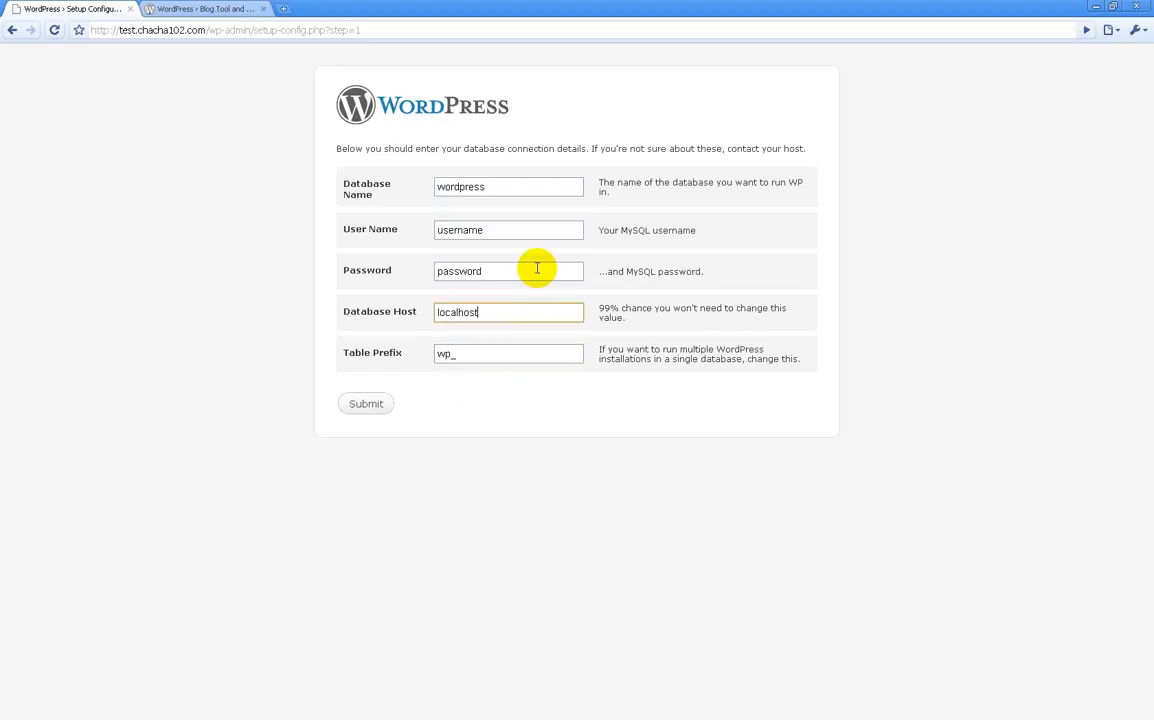
click(536, 268)
click(538, 230)
click(541, 187)
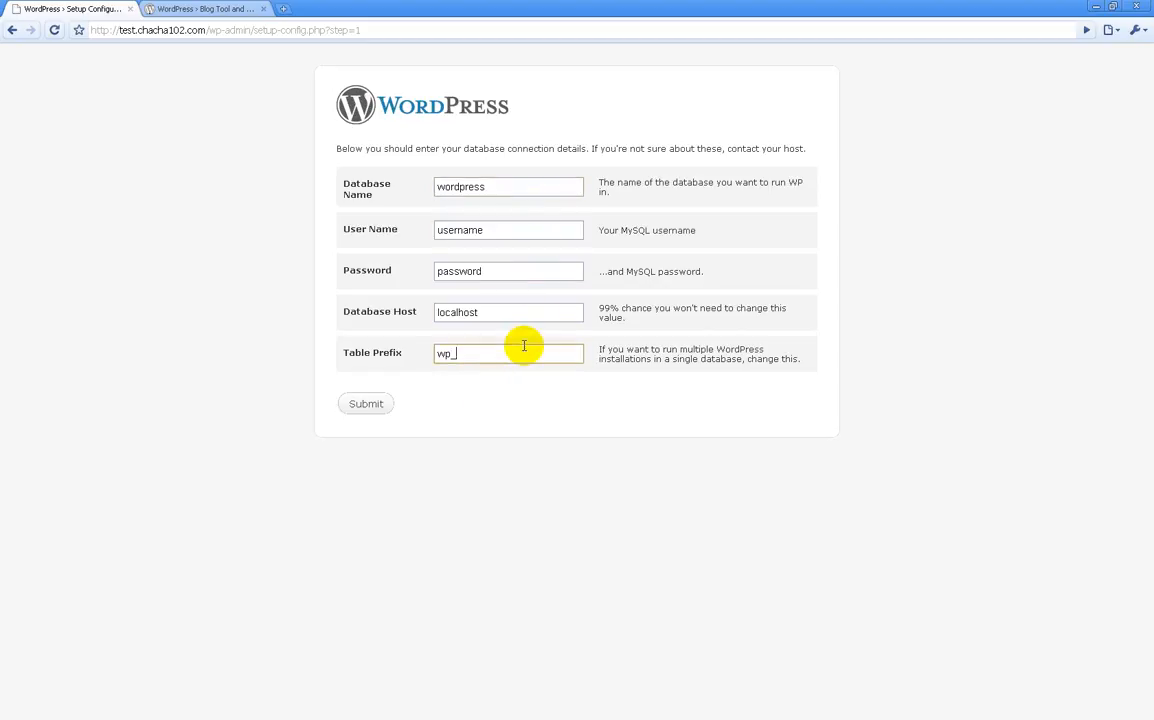
drag(523, 352, 443, 354)
click(554, 396)
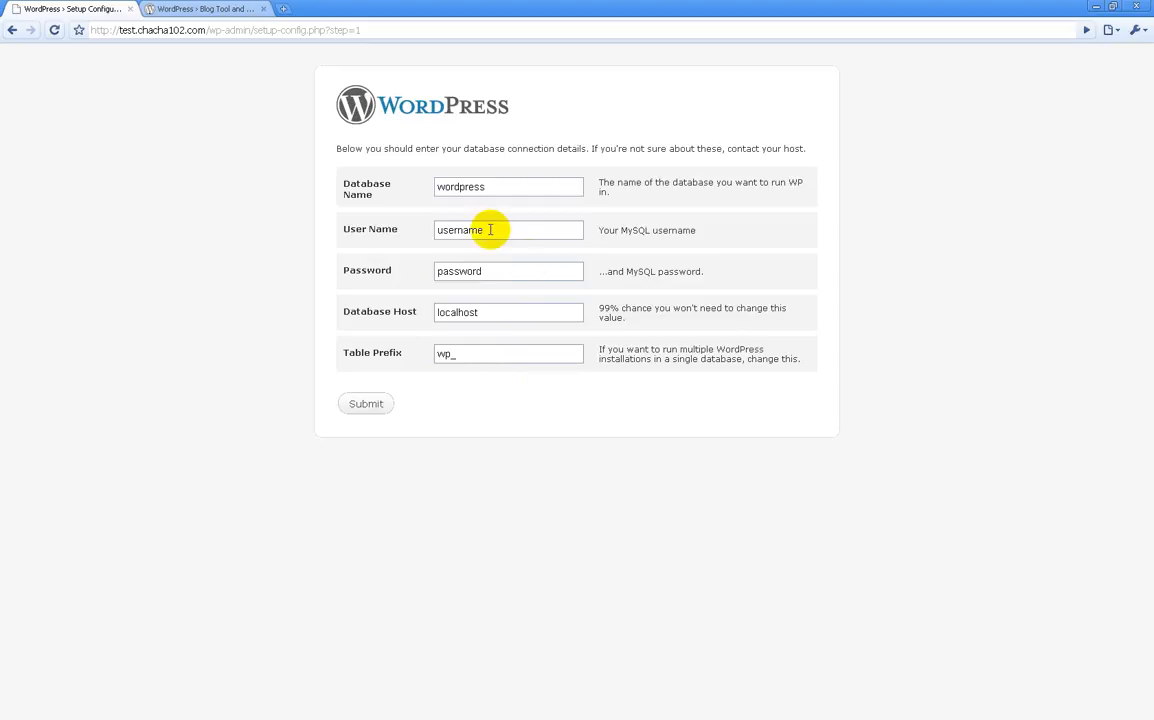
Step: Point out the database name wordpress, user name, password and localhost host
click(576, 187)
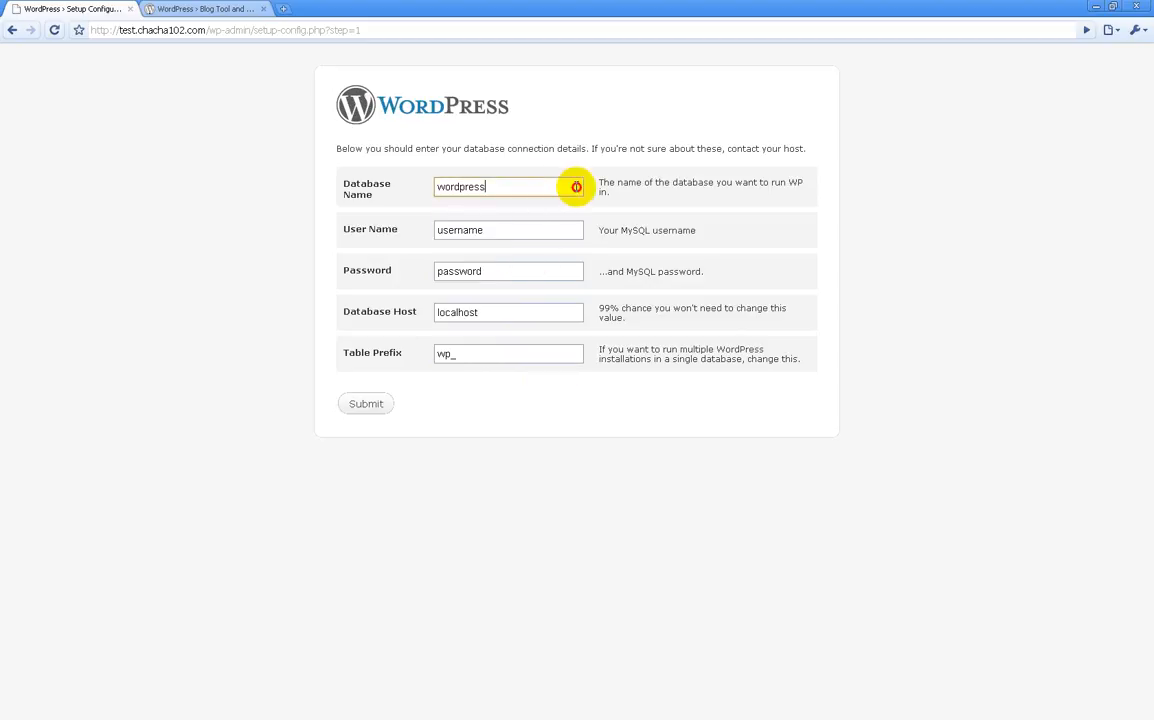
click(576, 231)
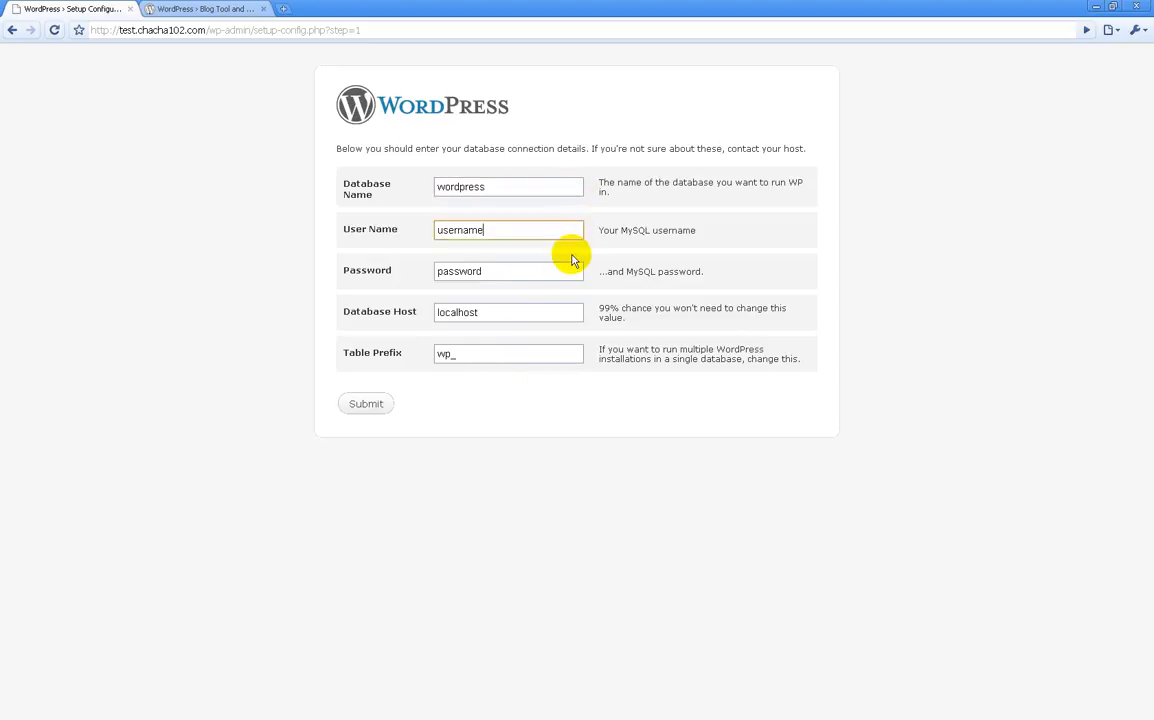
click(572, 269)
click(566, 189)
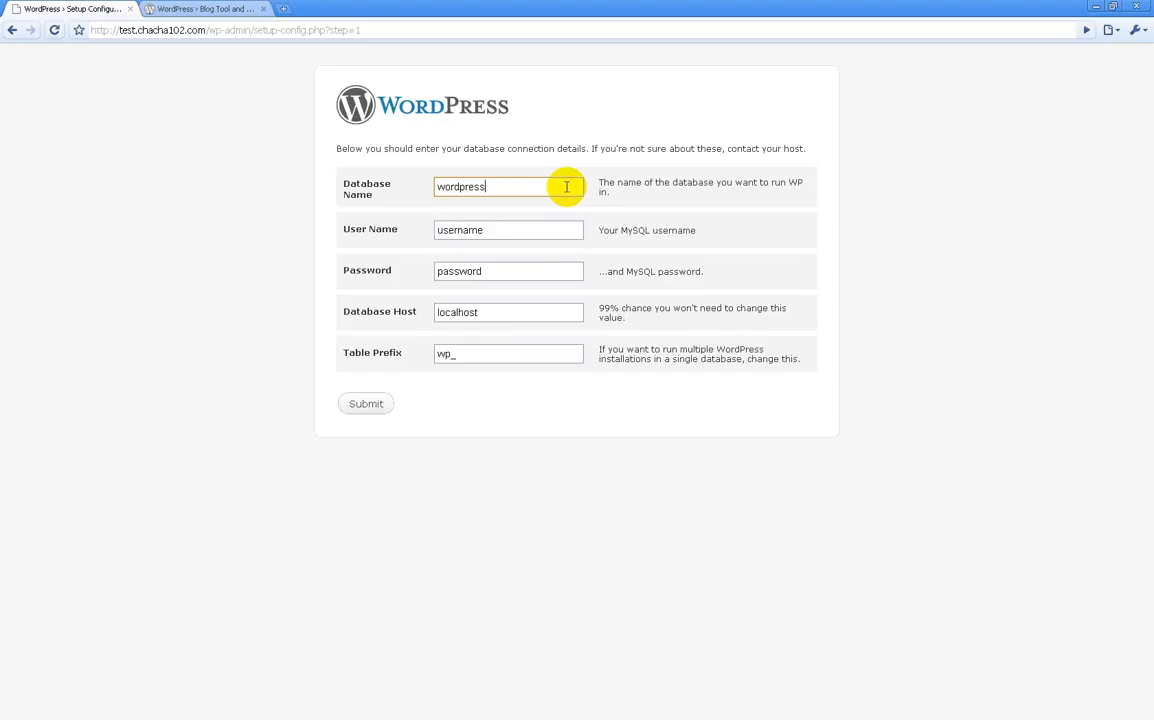
click(556, 311)
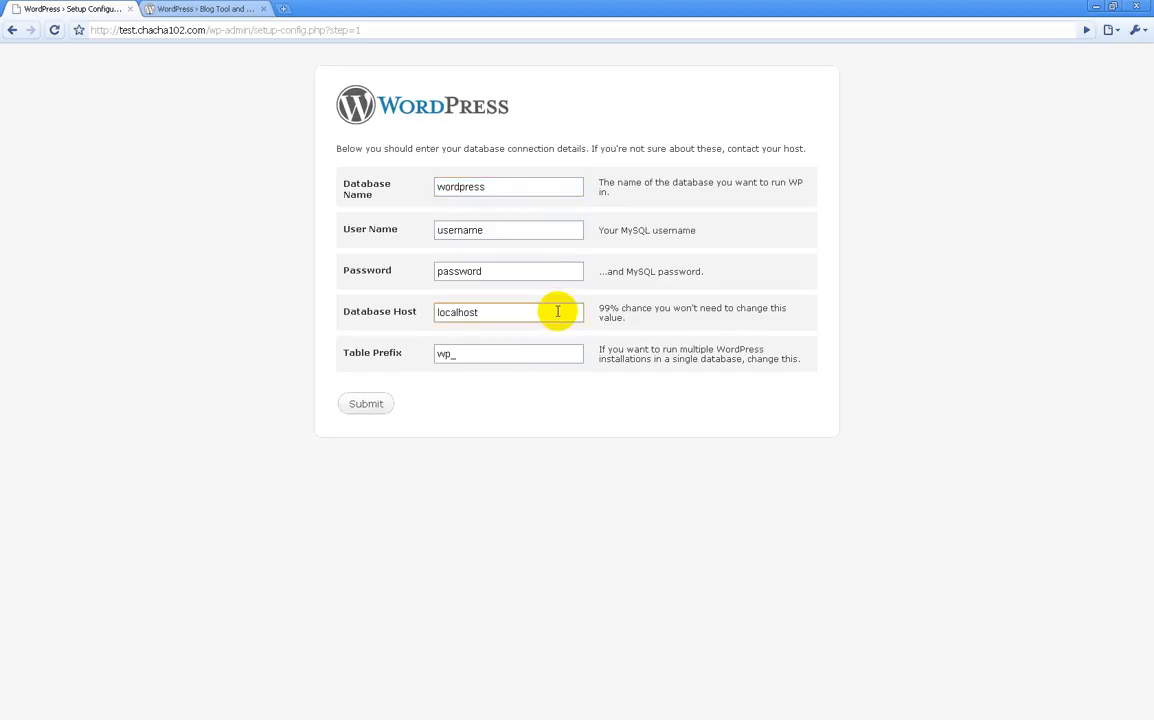
click(521, 455)
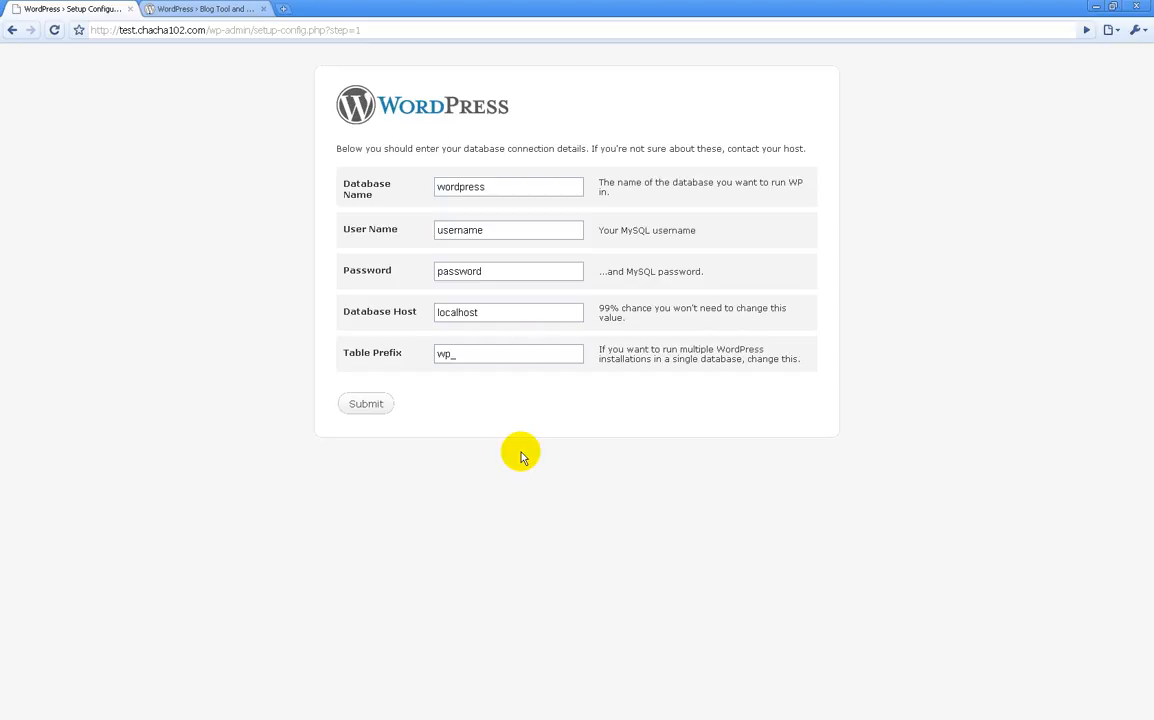
click(570, 192)
click(568, 226)
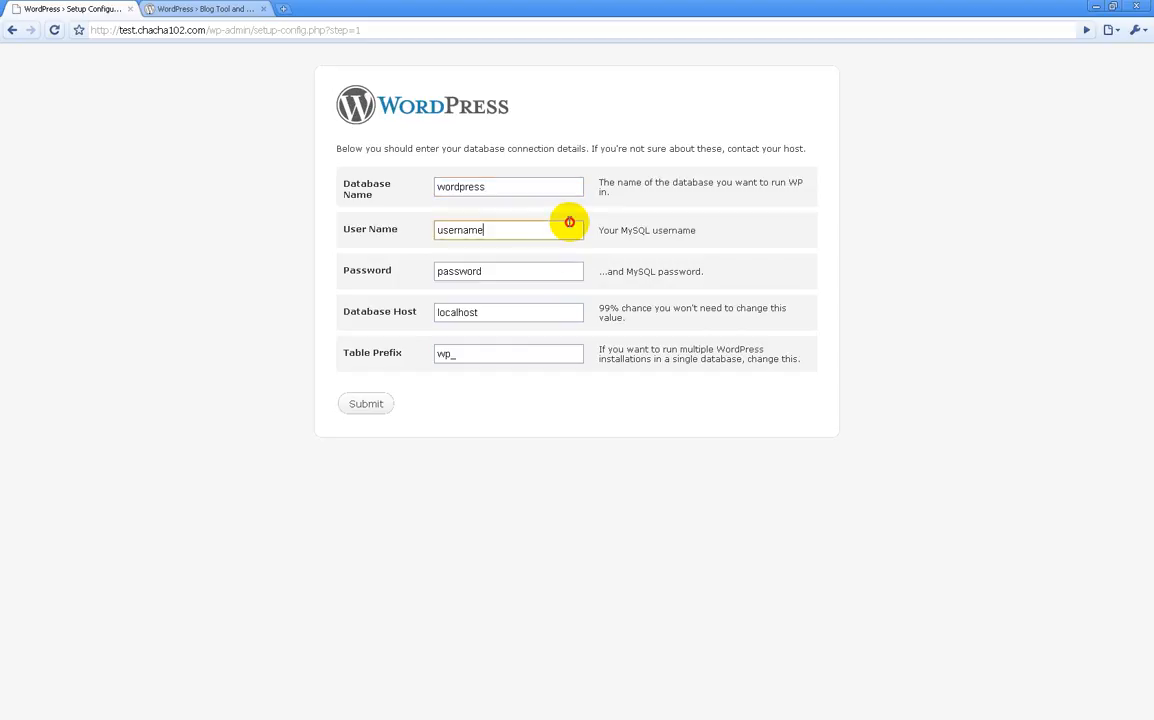
click(563, 276)
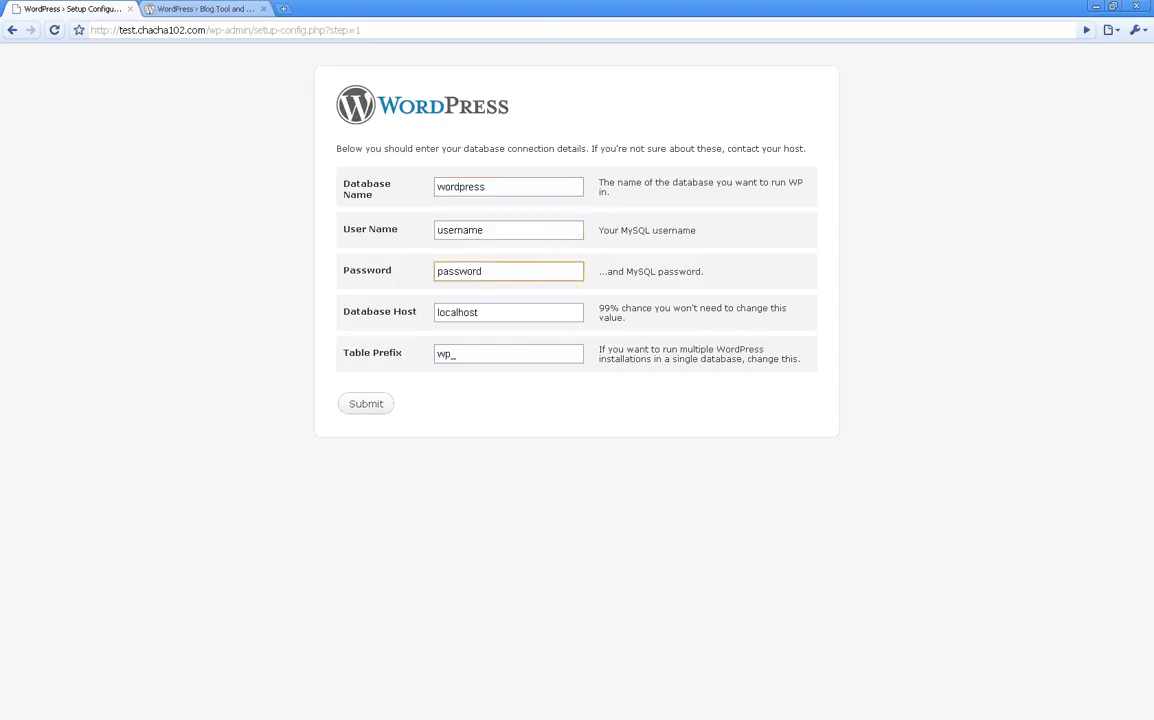
Step: Rename the server's wp-config1.php to wp-config.php in FileZilla, then return to Chrome
key(alt+Tab)
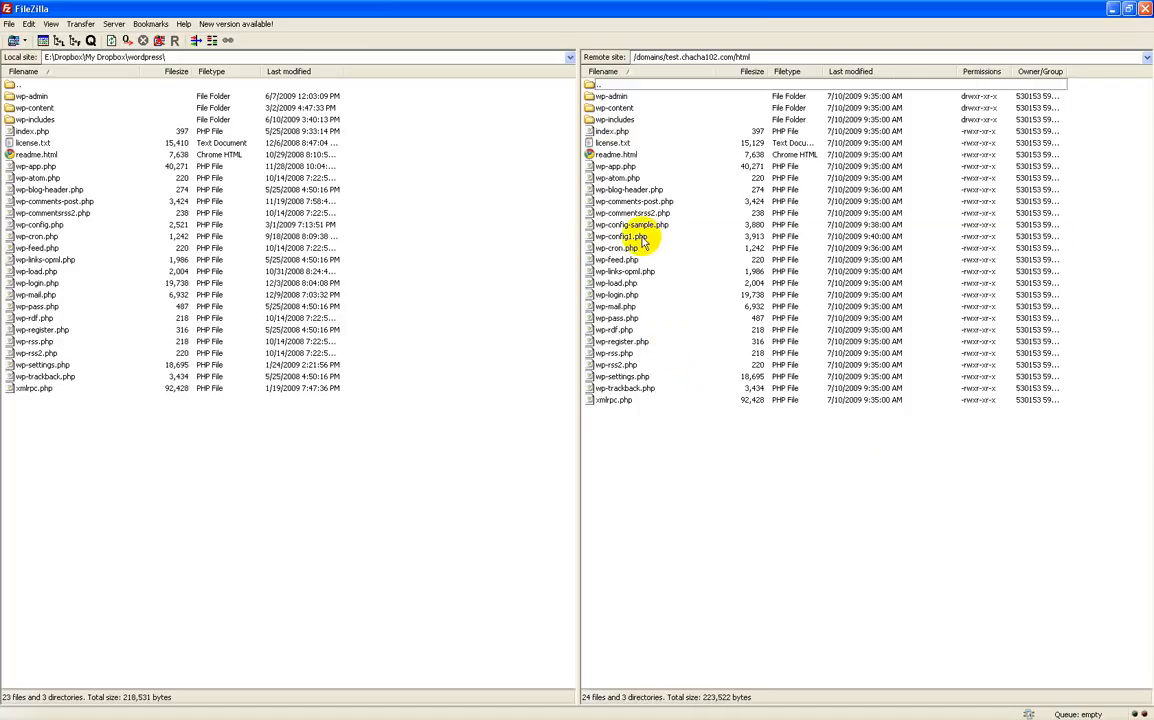
click(643, 238)
click(640, 240)
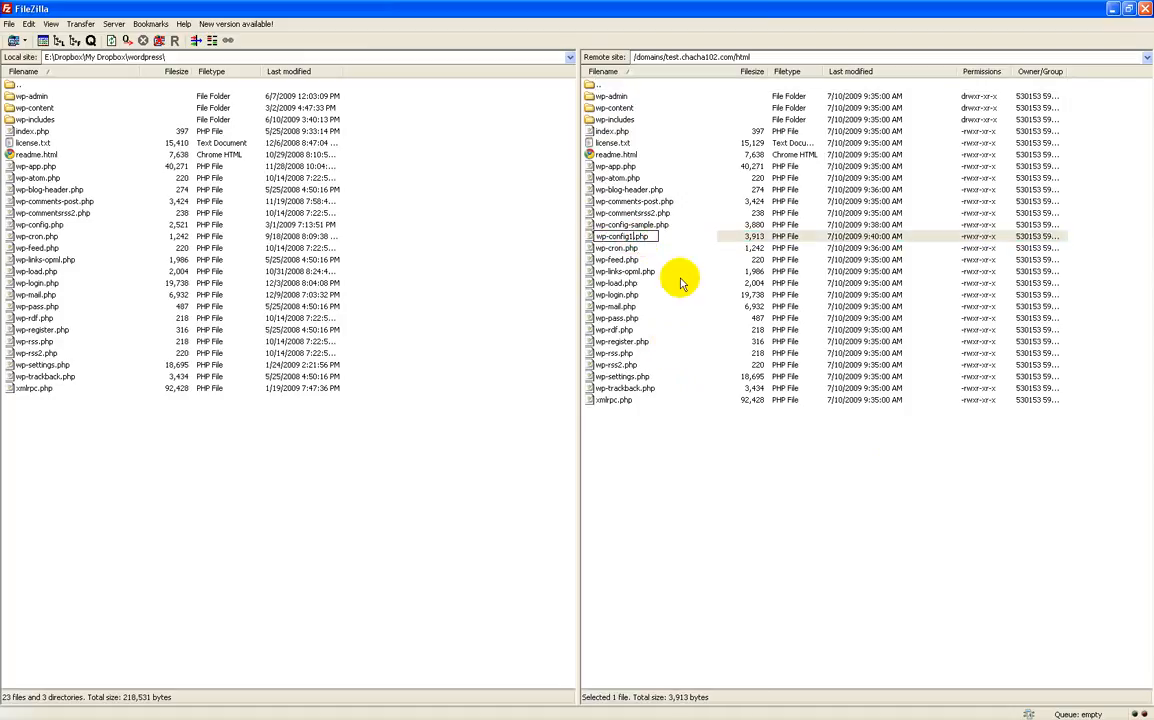
text(wp-config.php)
key(Return)
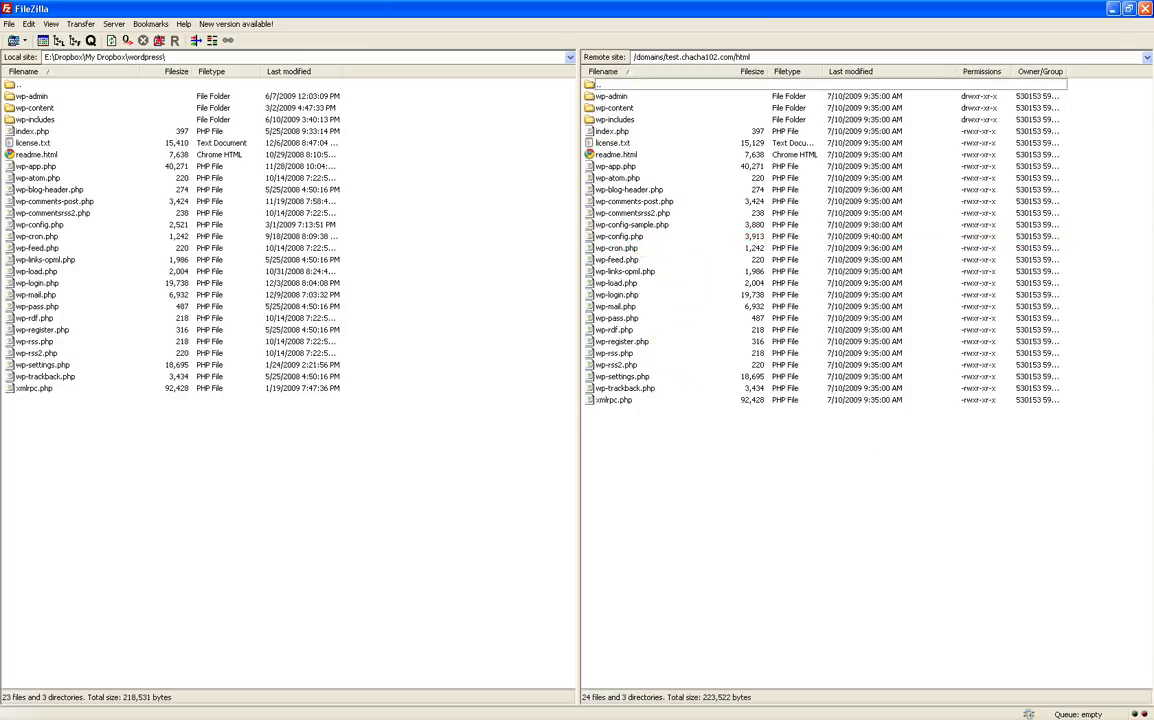
key(alt+Tab)
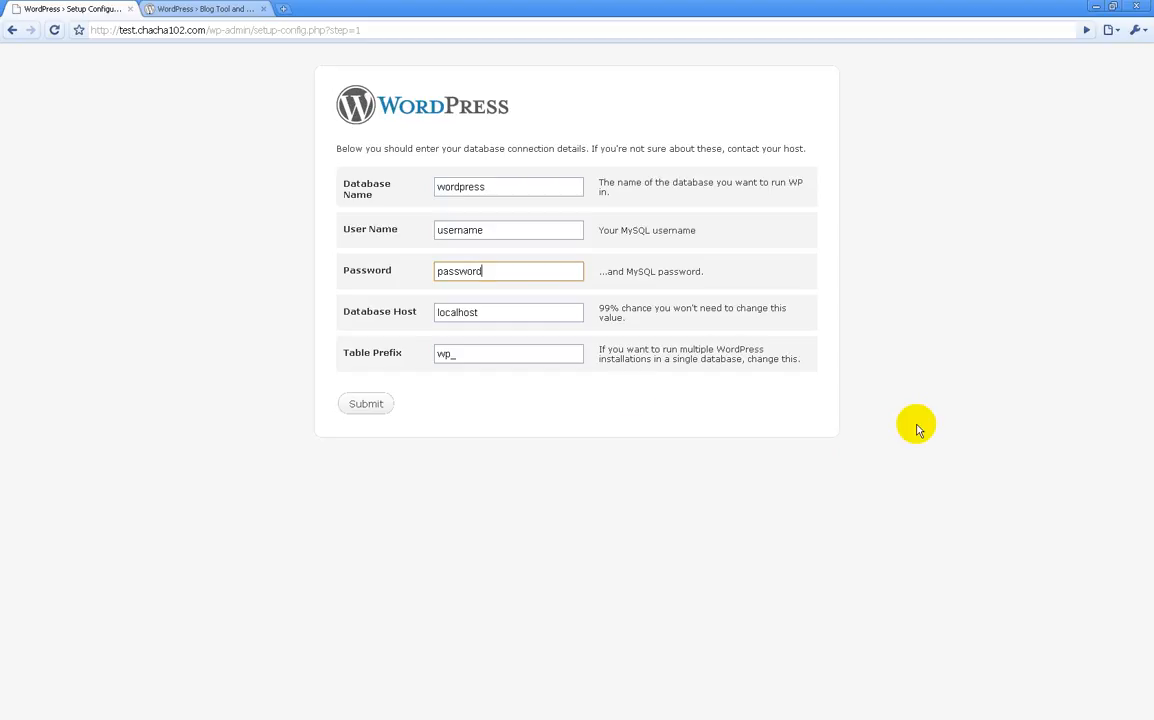
Step: Load test.chacha102.com from the address bar to view the live Test Blog
click(456, 406)
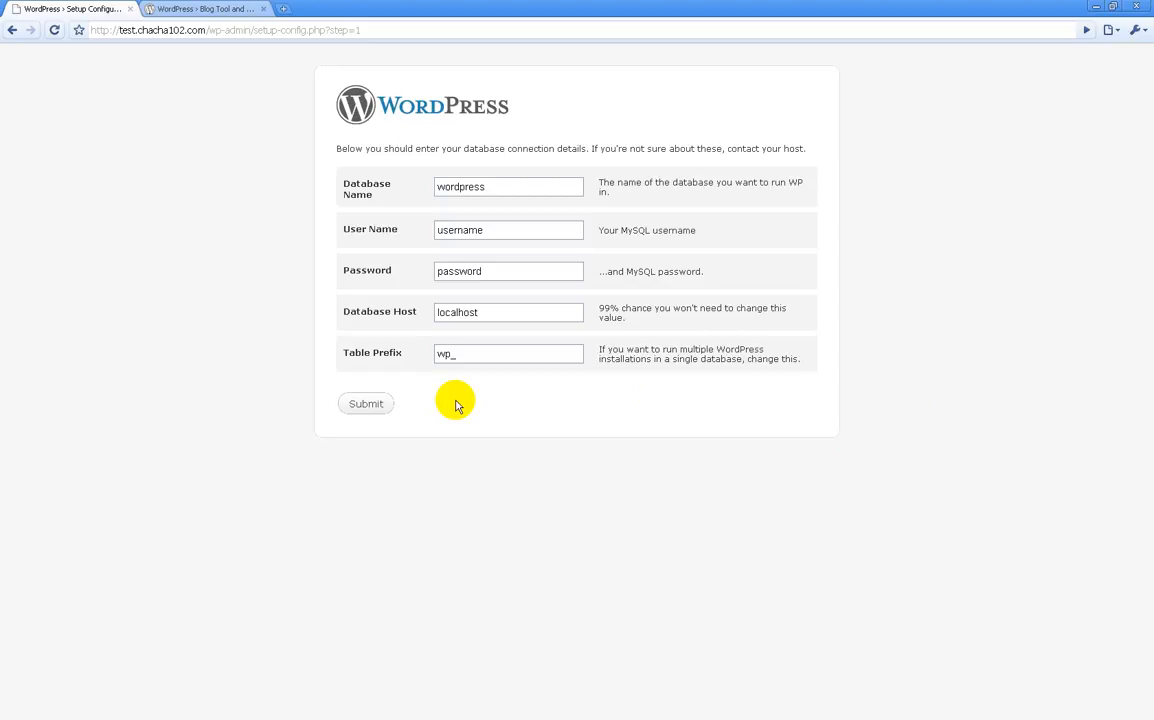
click(363, 28)
text(test)
key(Return)
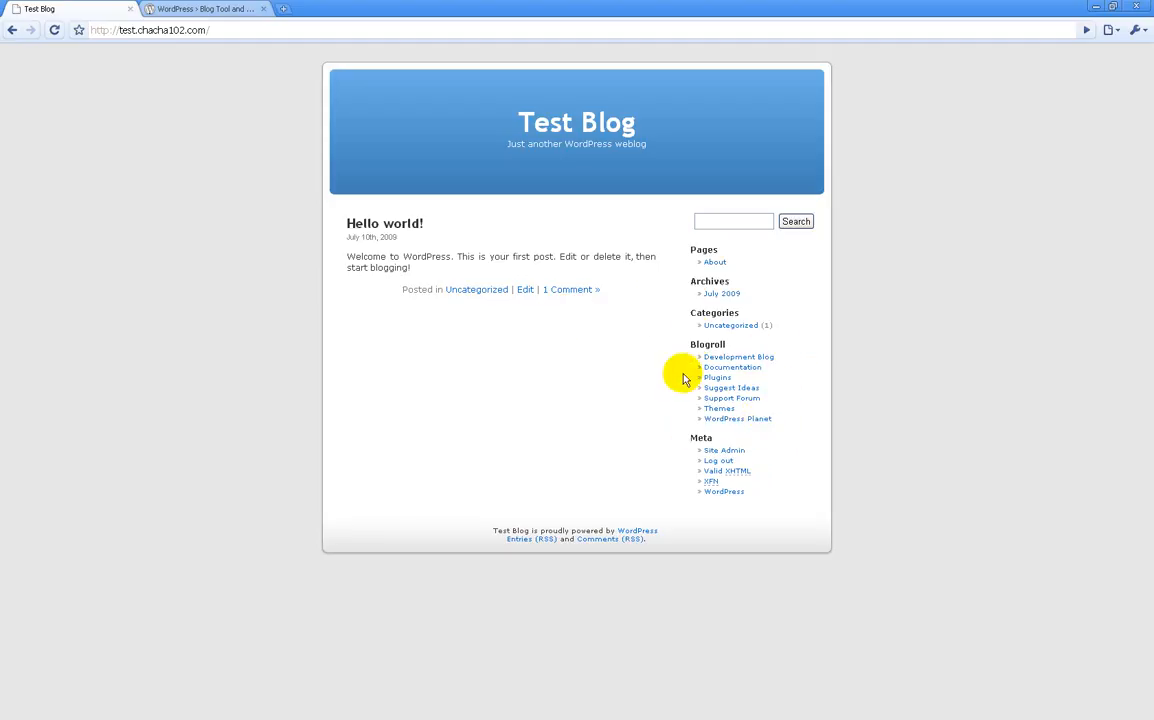
Step: Follow the Site Admin link in the Meta sidebar to reach the Dashboard
click(728, 452)
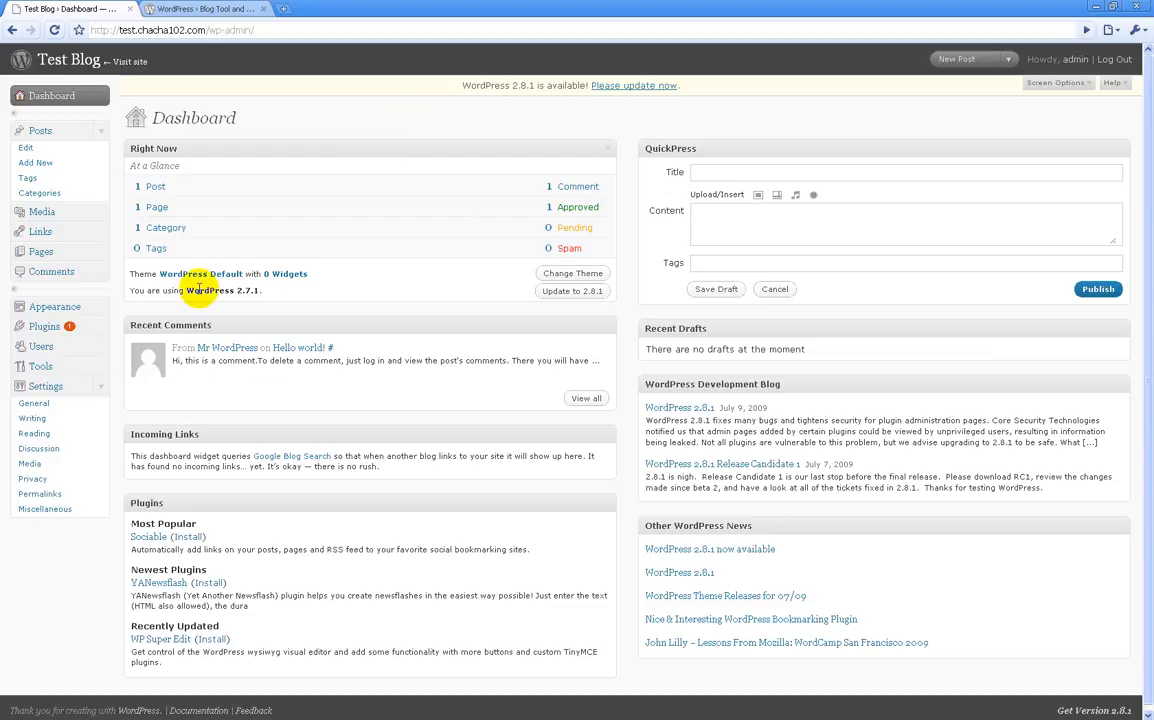
Step: Expand Settings in the left admin menu and choose General
click(103, 389)
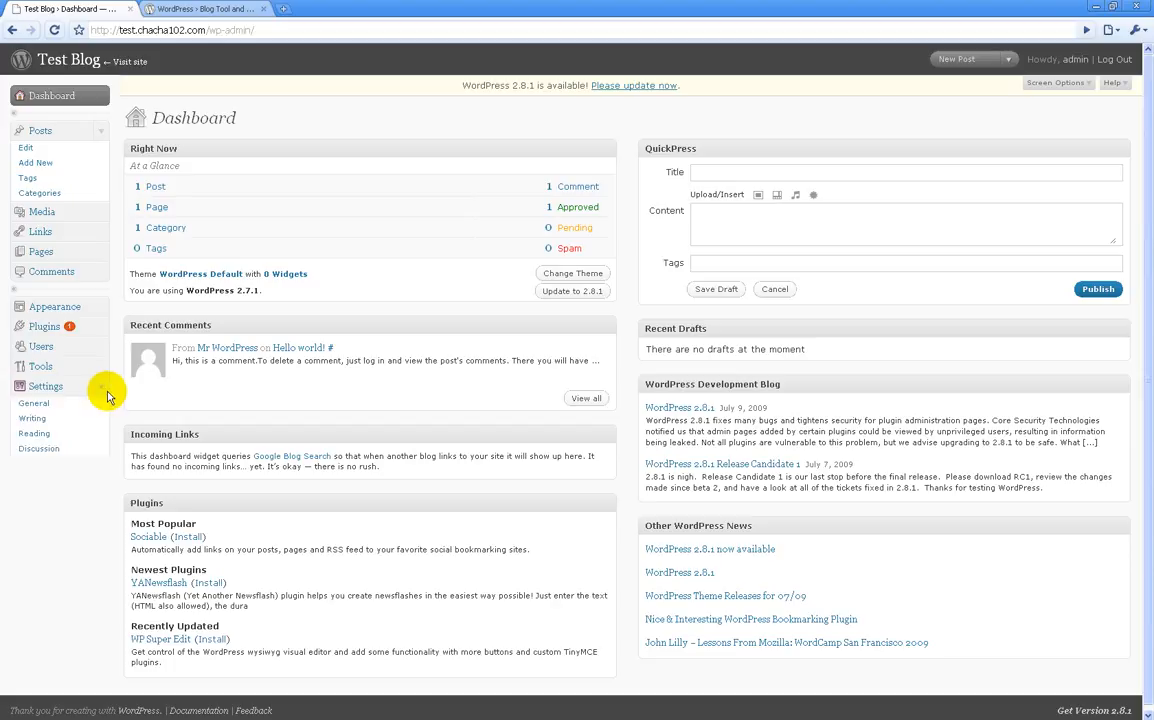
click(96, 389)
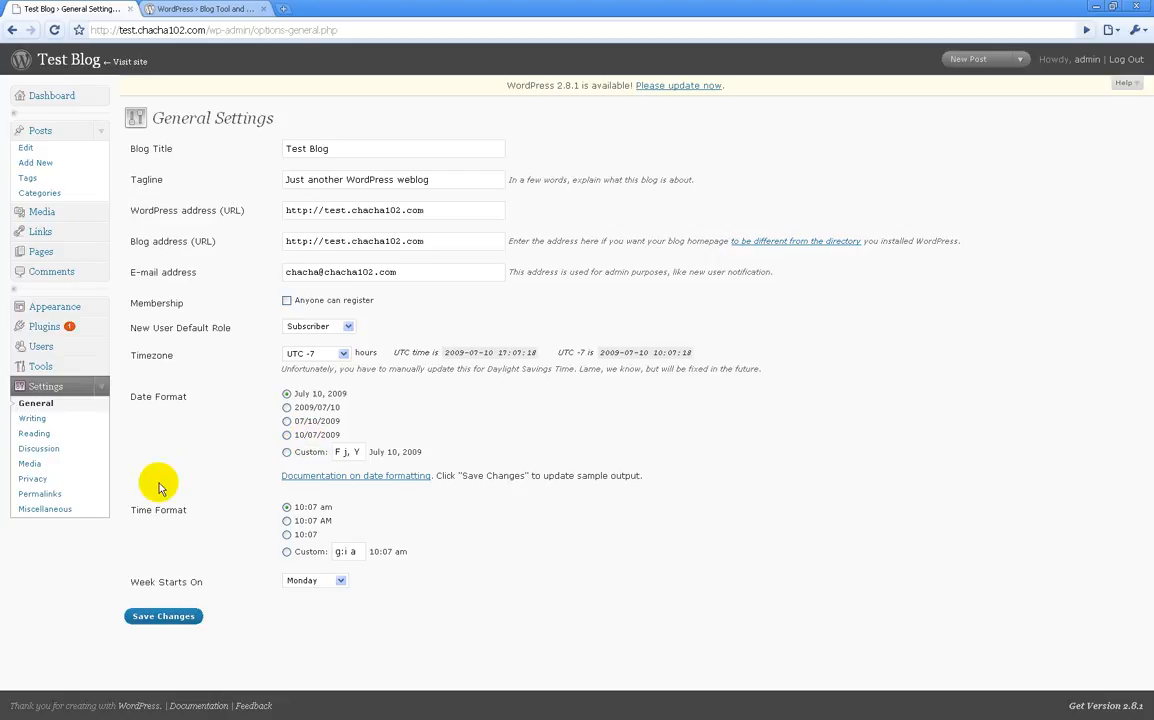
click(338, 581)
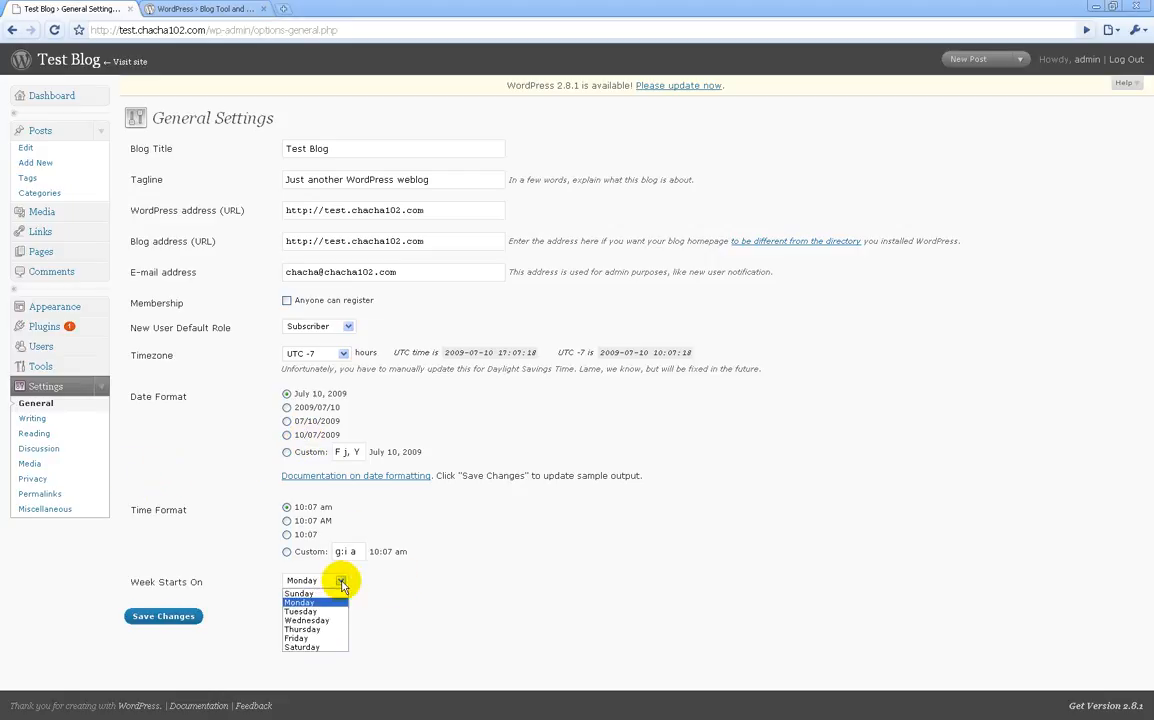
click(401, 587)
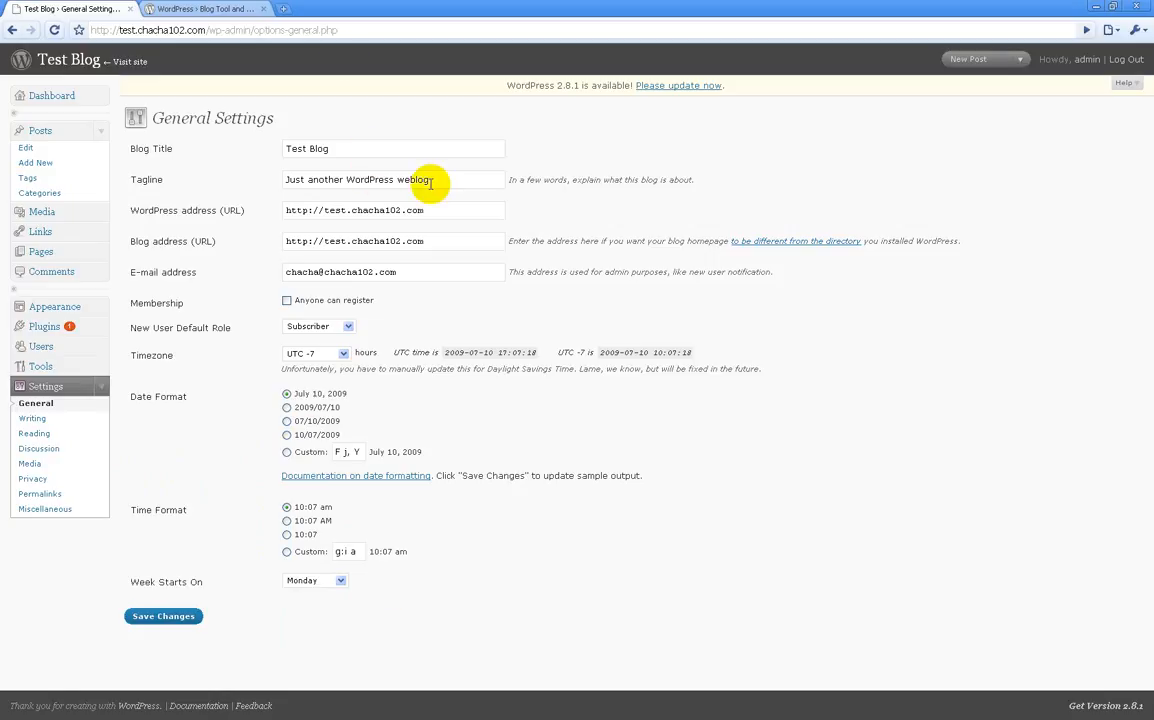
drag(431, 181, 270, 180)
click(274, 183)
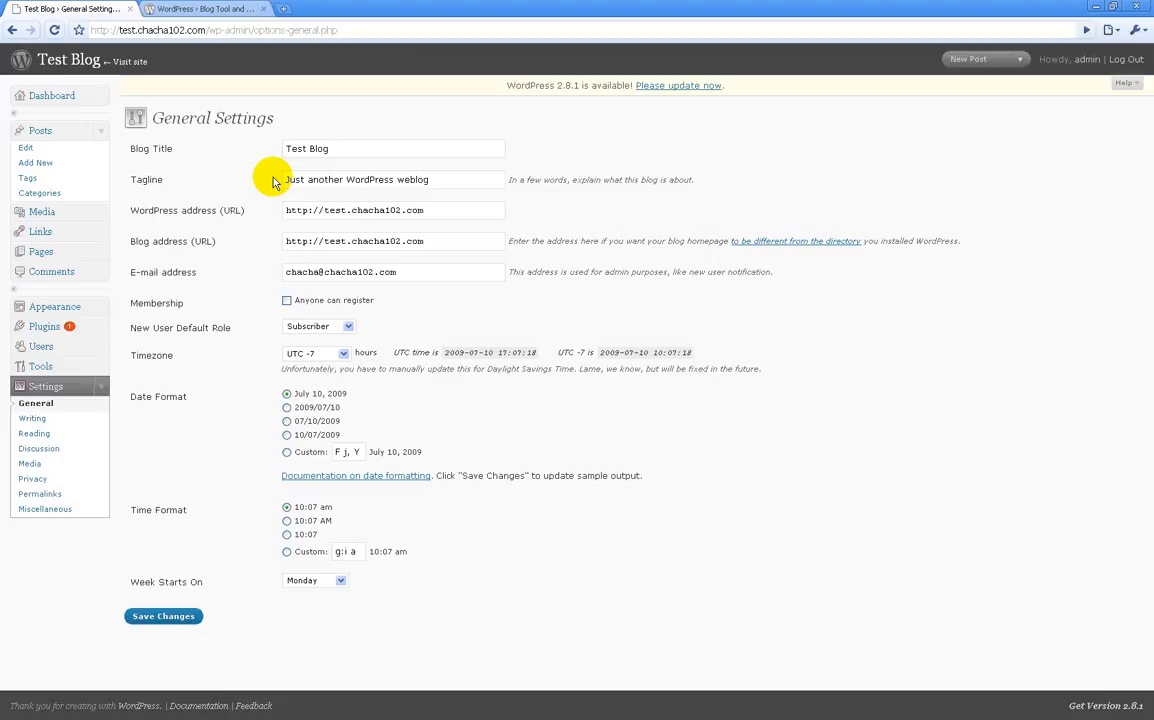
click(66, 408)
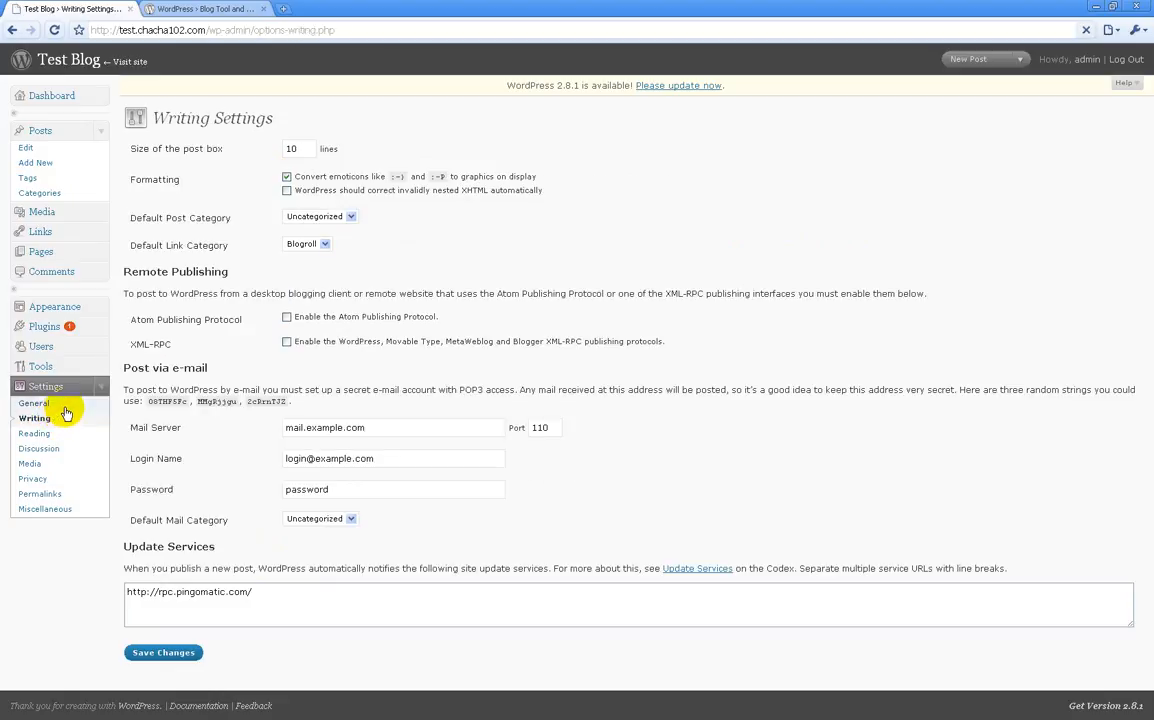